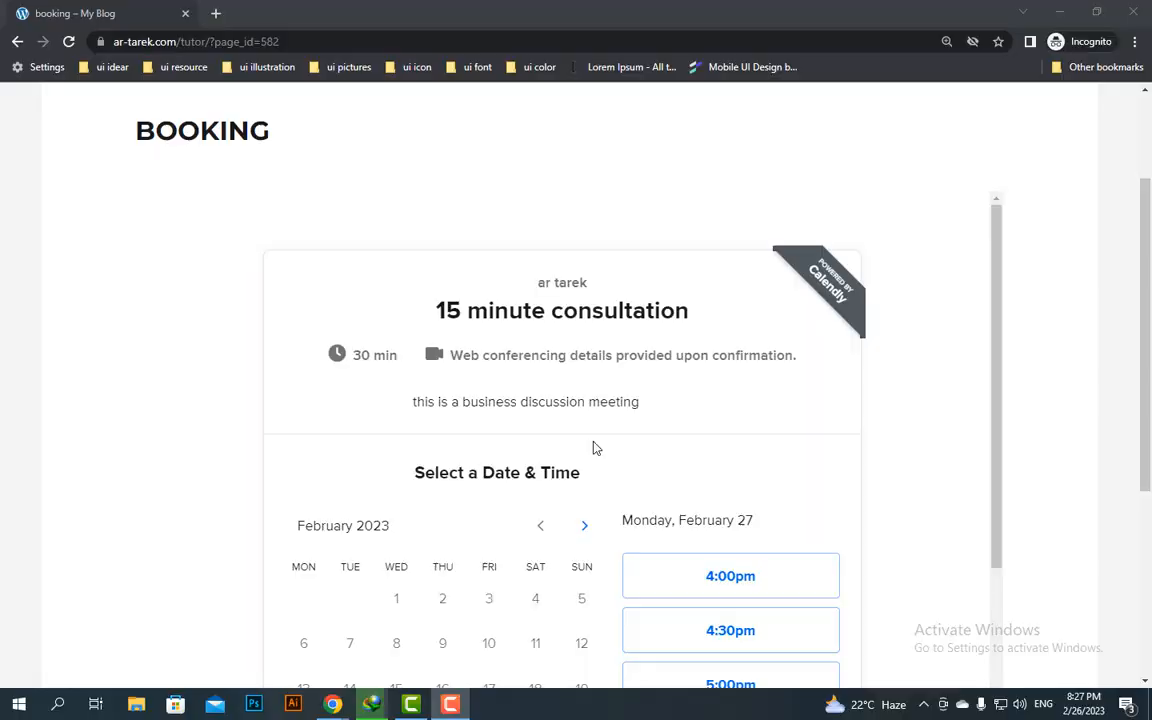
Step: Review the 15 minute consultation calendar embedded in the booking page, including its available dates and time slots
{"action": "scroll", "coordinate": [594, 447], "scroll_direction": "down", "scroll_amount": 1}
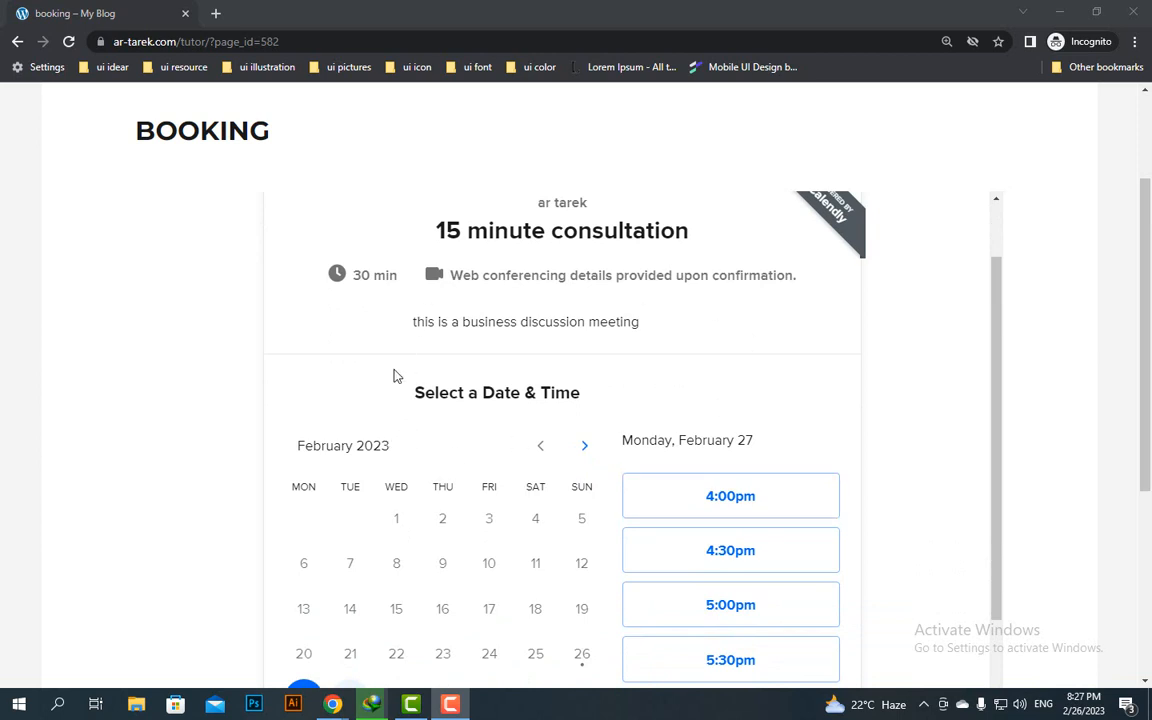
{"action": "scroll", "coordinate": [309, 329], "scroll_direction": "up", "scroll_amount": 1}
{"action": "scroll", "coordinate": [290, 300], "scroll_direction": "down", "scroll_amount": 2}
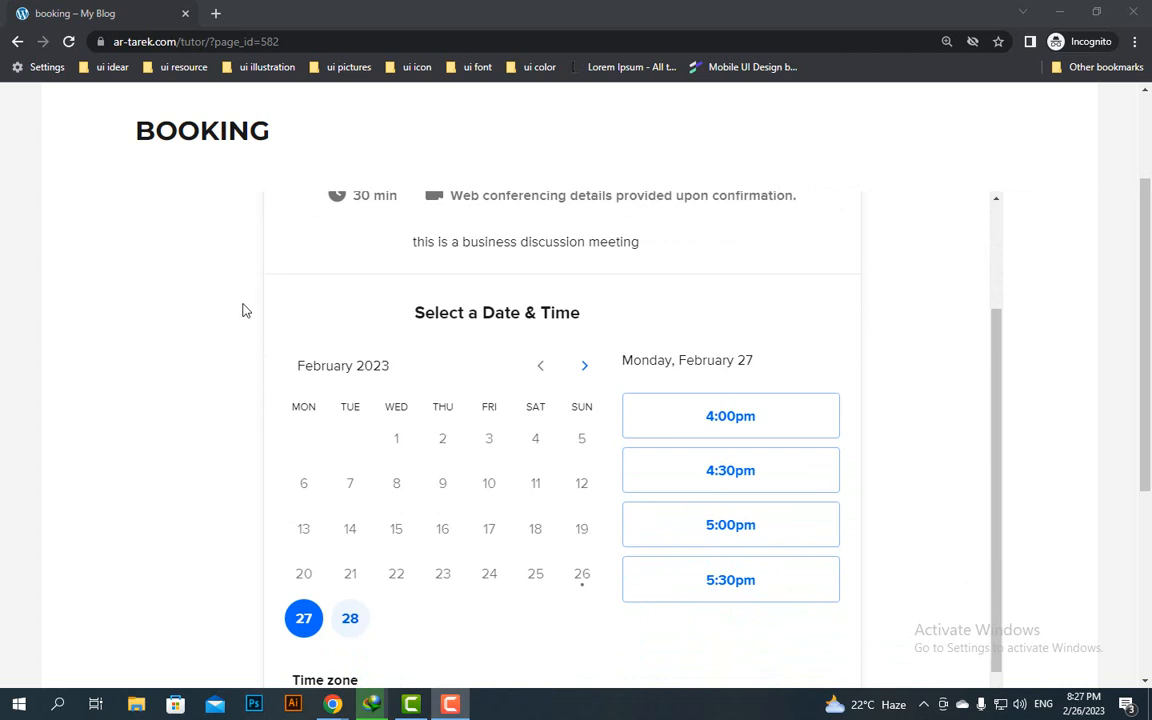
{"action": "scroll", "coordinate": [491, 378], "scroll_direction": "up", "scroll_amount": 1}
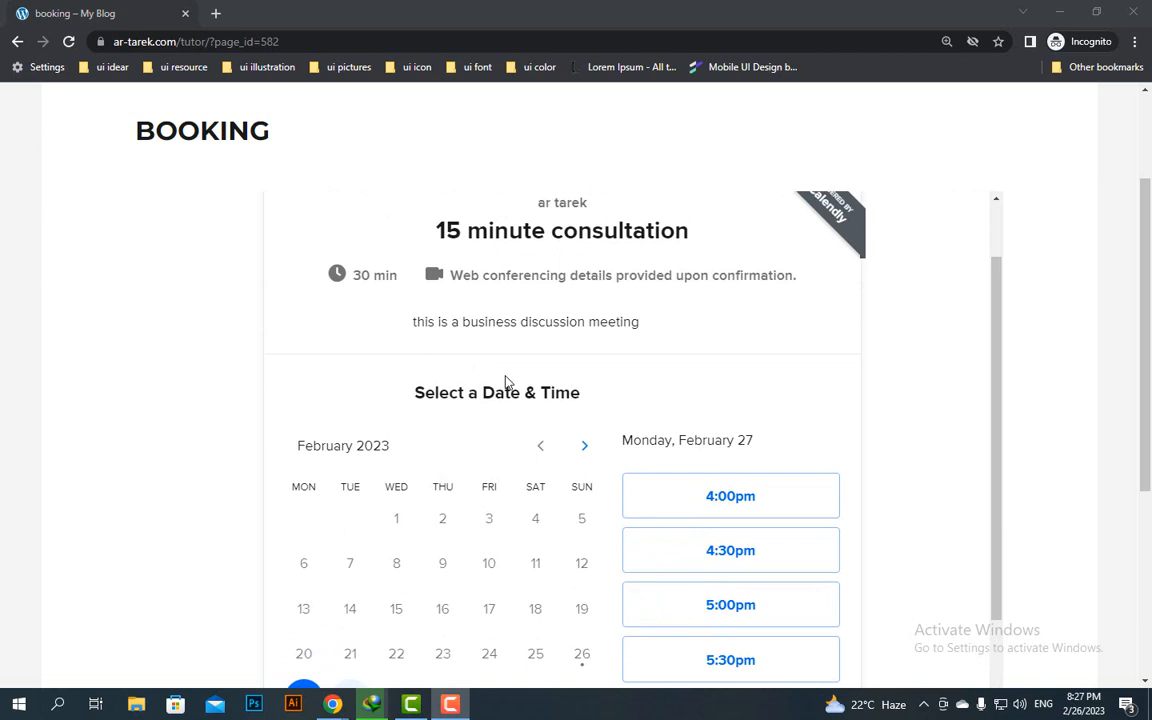
{"action": "scroll", "coordinate": [388, 375], "scroll_direction": "down", "scroll_amount": 1}
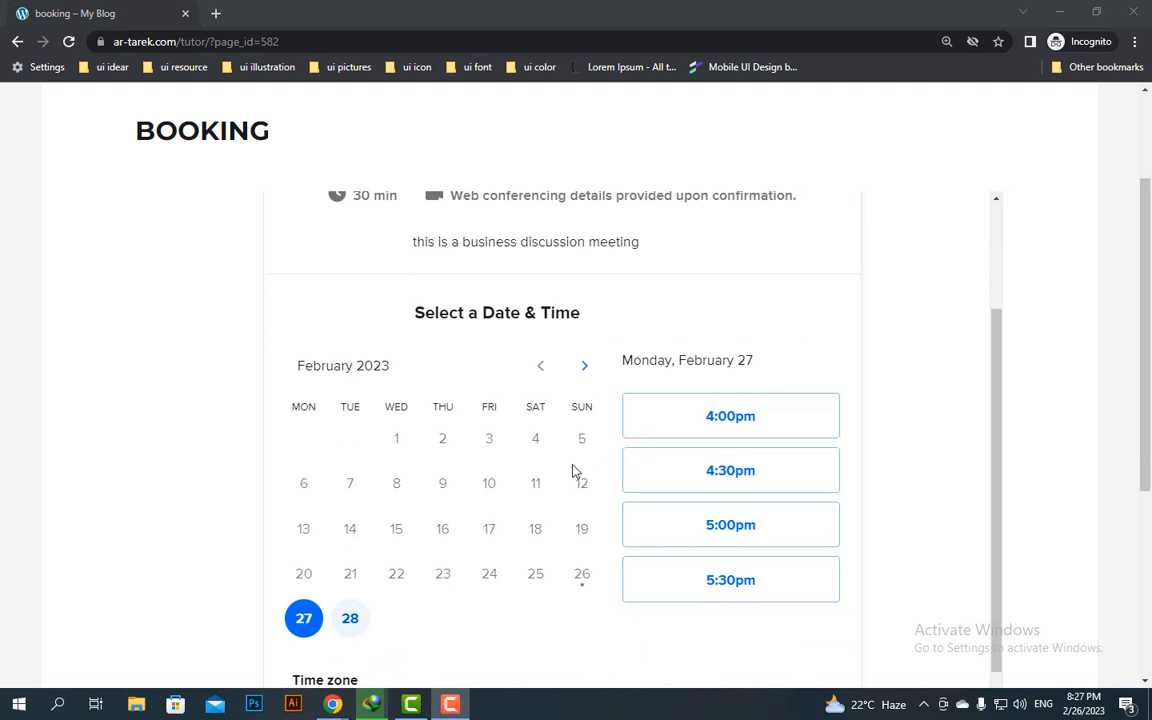
{"action": "scroll", "coordinate": [514, 470], "scroll_direction": "up", "scroll_amount": 2}
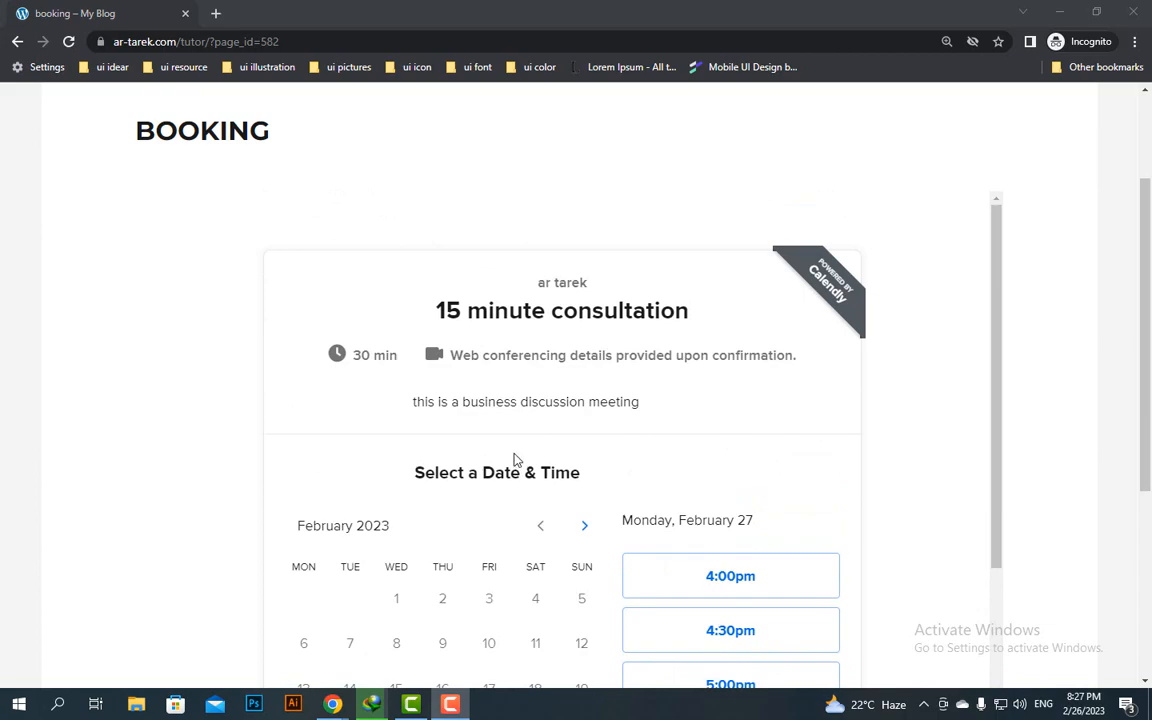
{"action": "scroll", "coordinate": [519, 457], "scroll_direction": "down", "scroll_amount": 2}
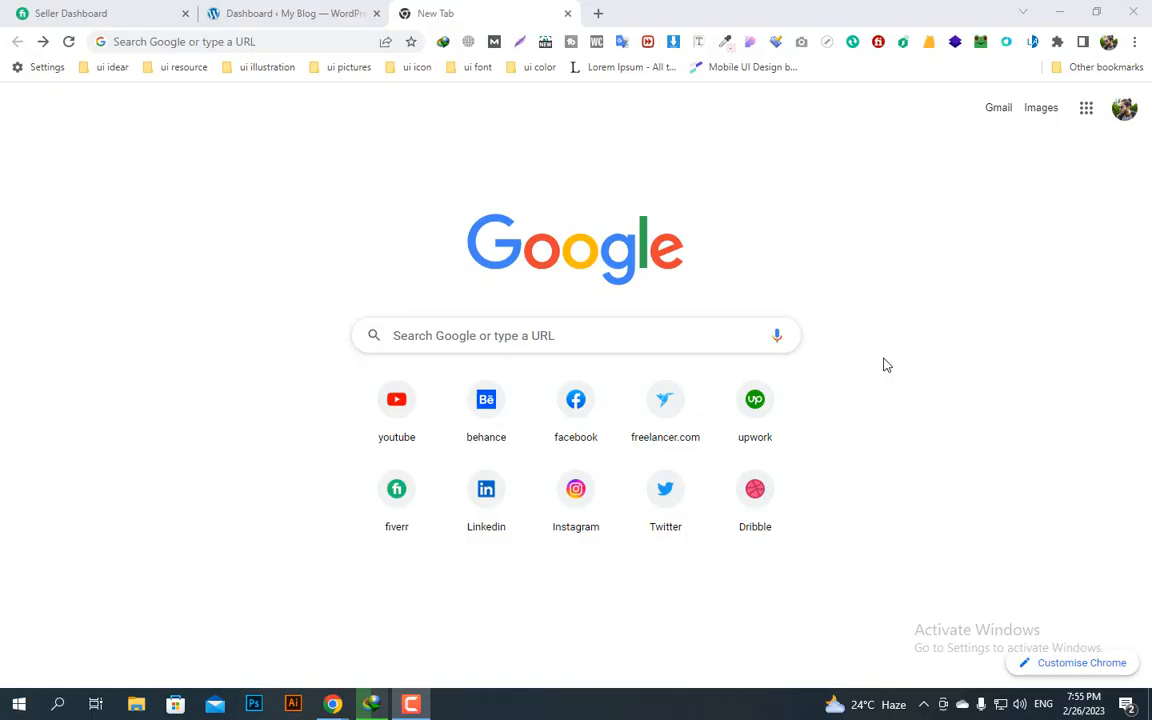
Step: Search Google for calendly and open the official Calendly website
{"action": "left_click", "coordinate": [618, 343]}
{"action": "left_click", "coordinate": [445, 378]}
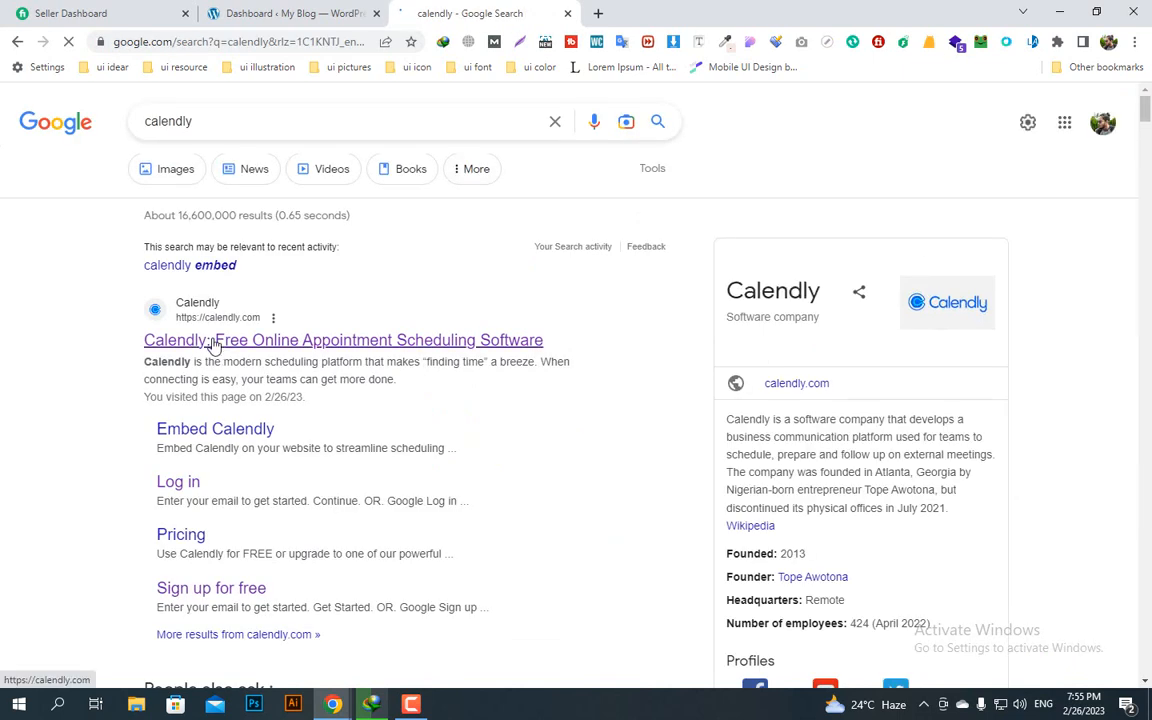
{"action": "left_click", "coordinate": [212, 341]}
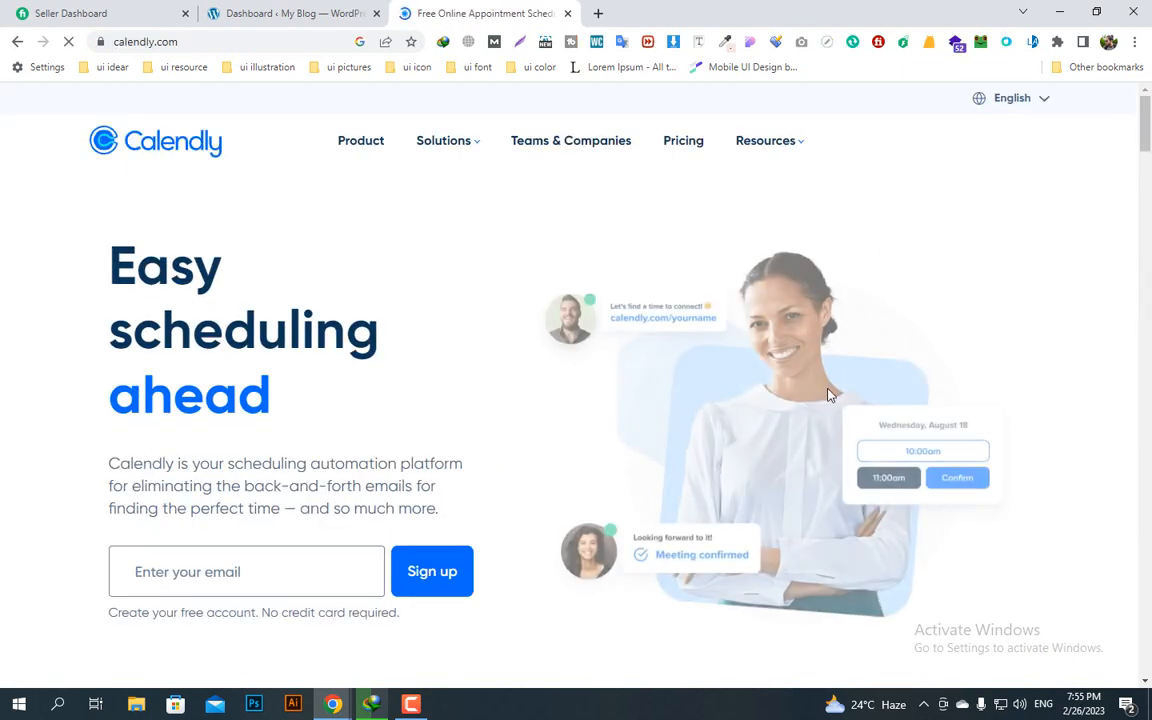
Step: Enter the account e-mail in the Calendly sign-up form and submit it
{"action": "scroll", "coordinate": [486, 460], "scroll_direction": "down", "scroll_amount": 2}
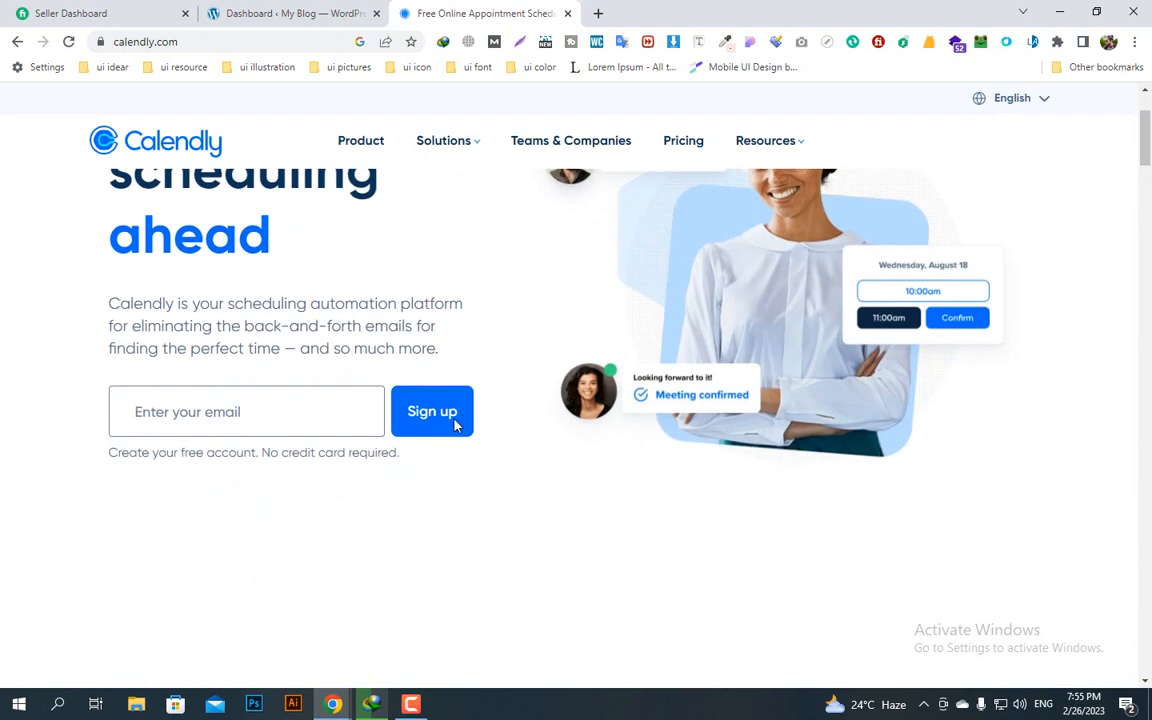
{"action": "left_click", "coordinate": [213, 421]}
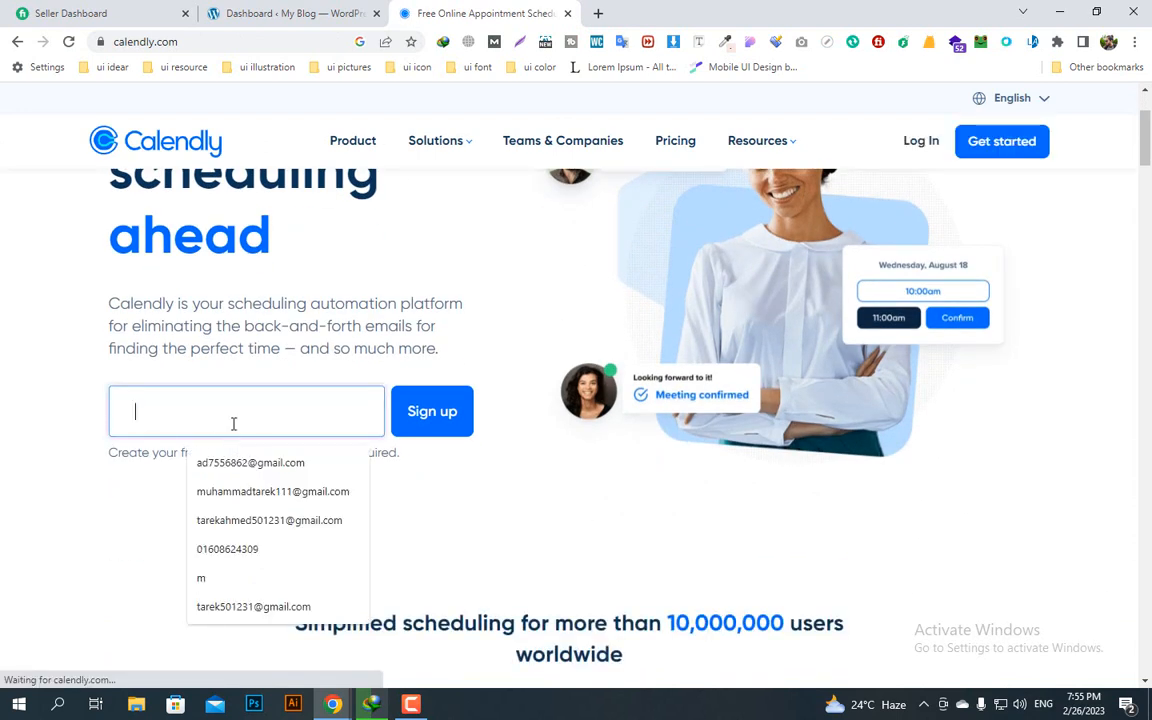
{"action": "key", "text": "ctrl+v"}
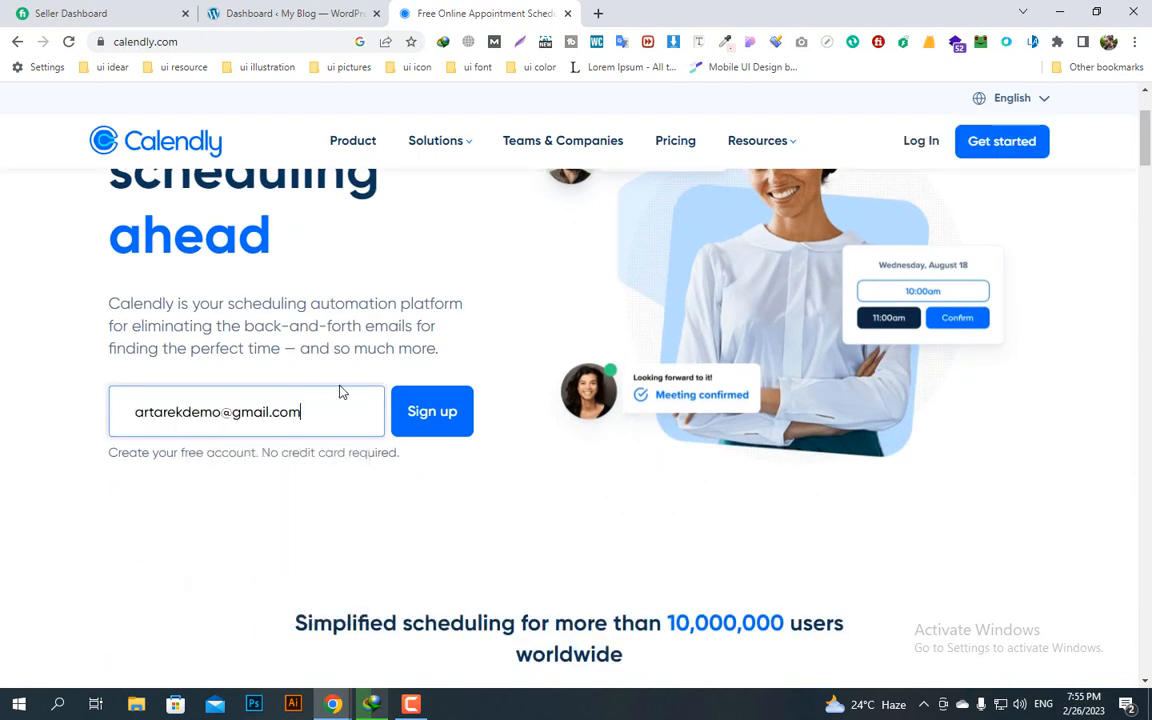
{"action": "left_click", "coordinate": [436, 418]}
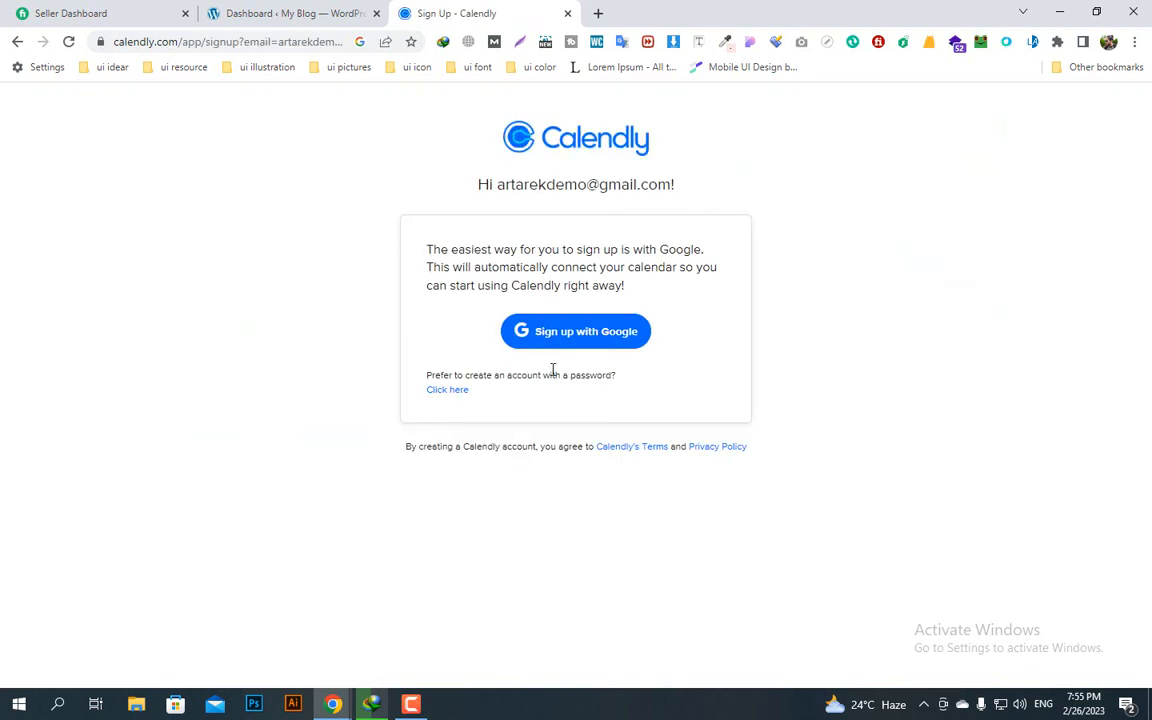
Step: Sign up with the existing Google account and allow Calendly to access its calendars
{"action": "left_click", "coordinate": [596, 340]}
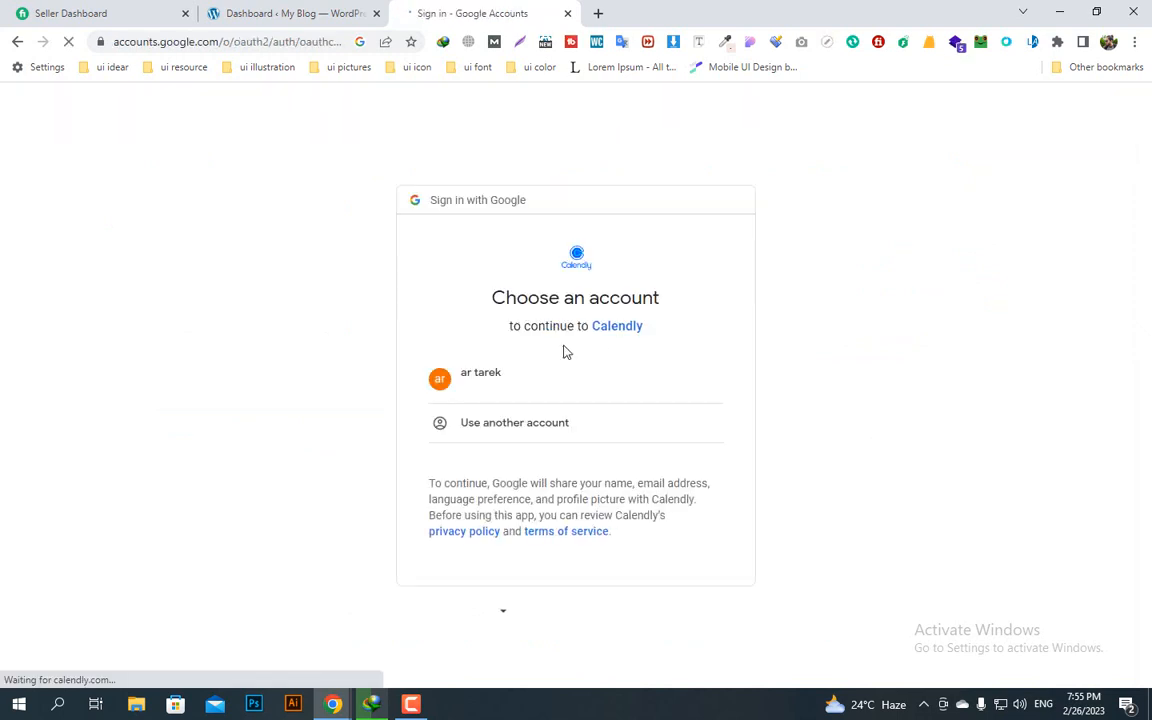
{"action": "left_click", "coordinate": [519, 390]}
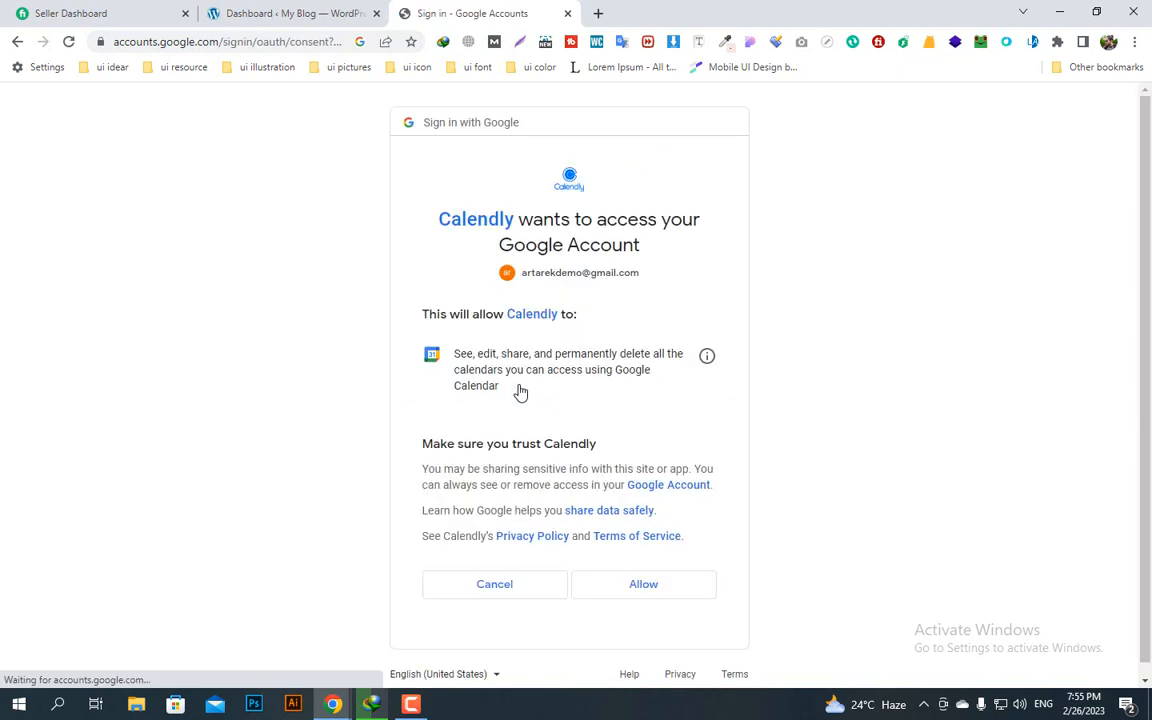
{"action": "left_click", "coordinate": [663, 590]}
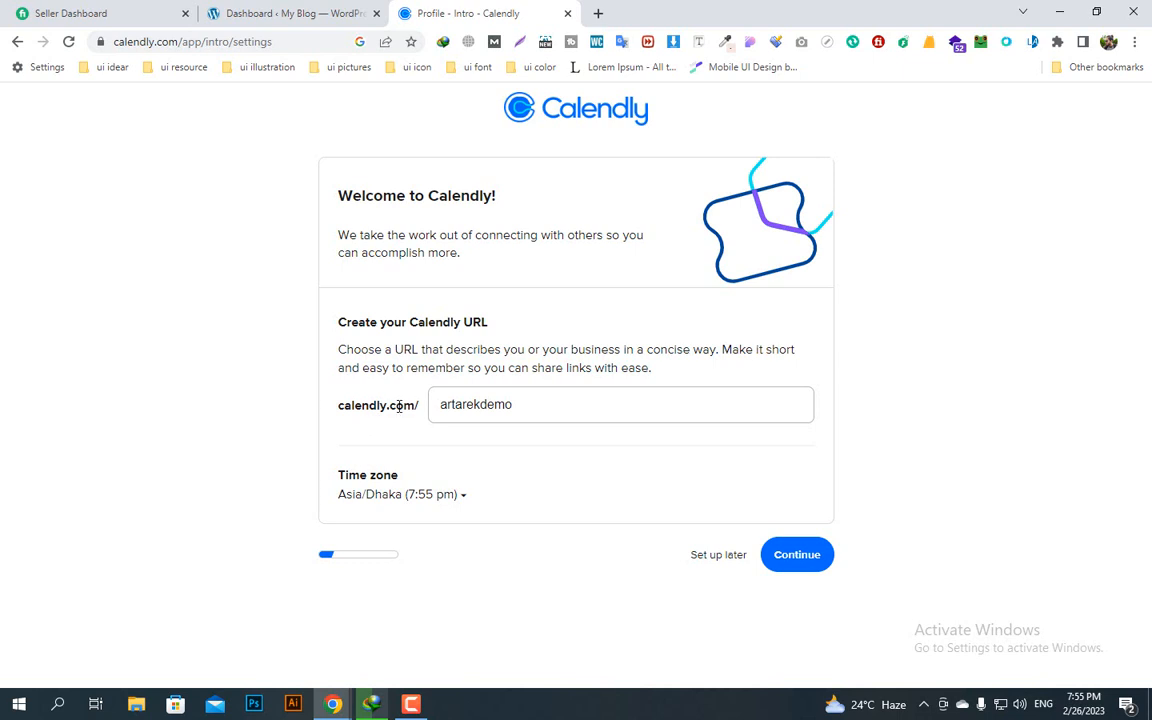
Step: Set the Calendly URL to brandnamebd and accept the Google Calendar connection settings
{"action": "left_click_drag", "start_coordinate": [530, 408], "coordinate": [433, 410]}
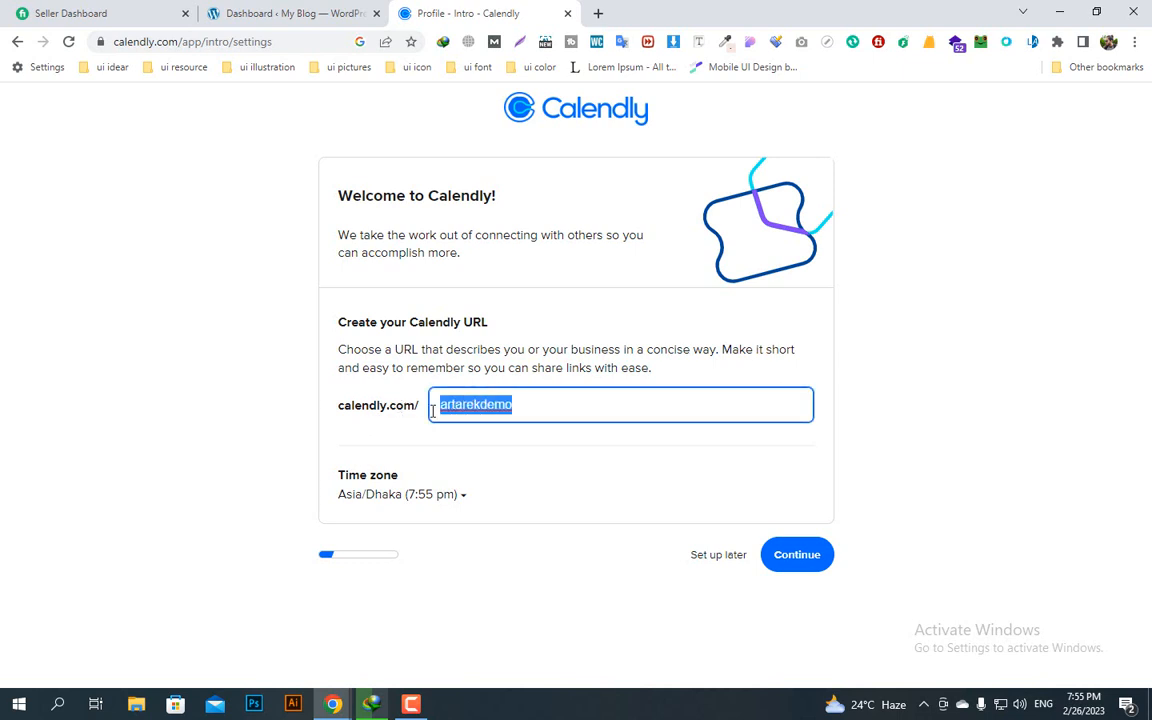
{"action": "type", "text": "brand"}
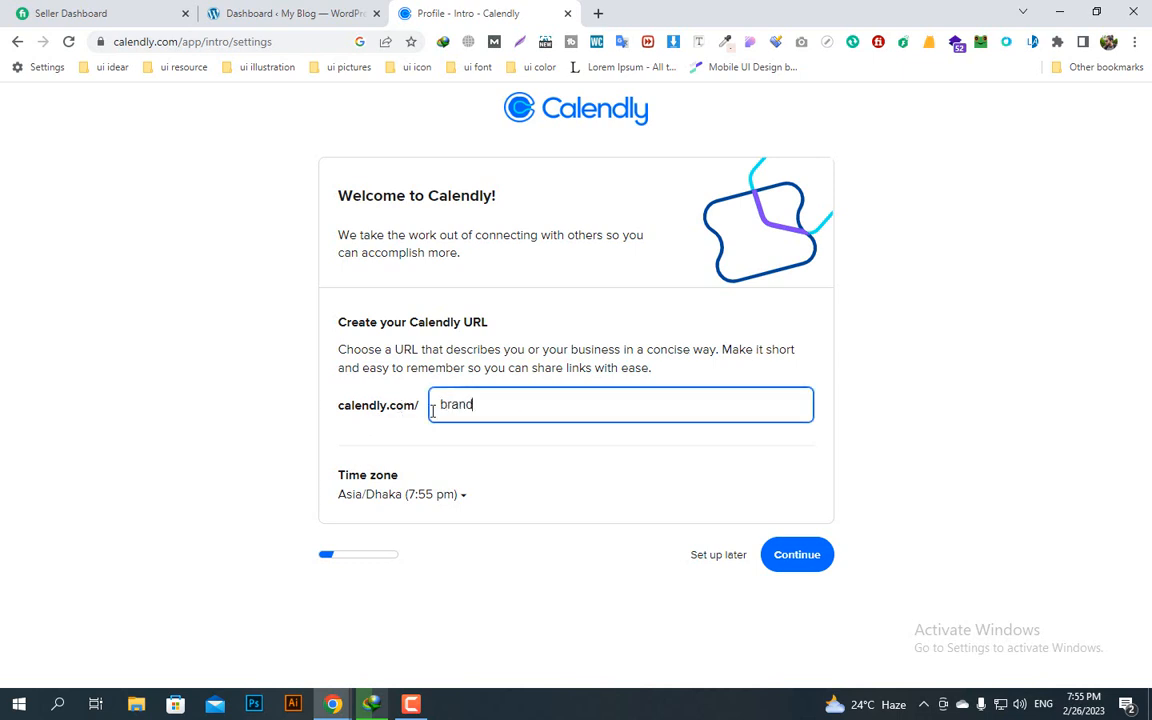
{"action": "type", "text": "name"}
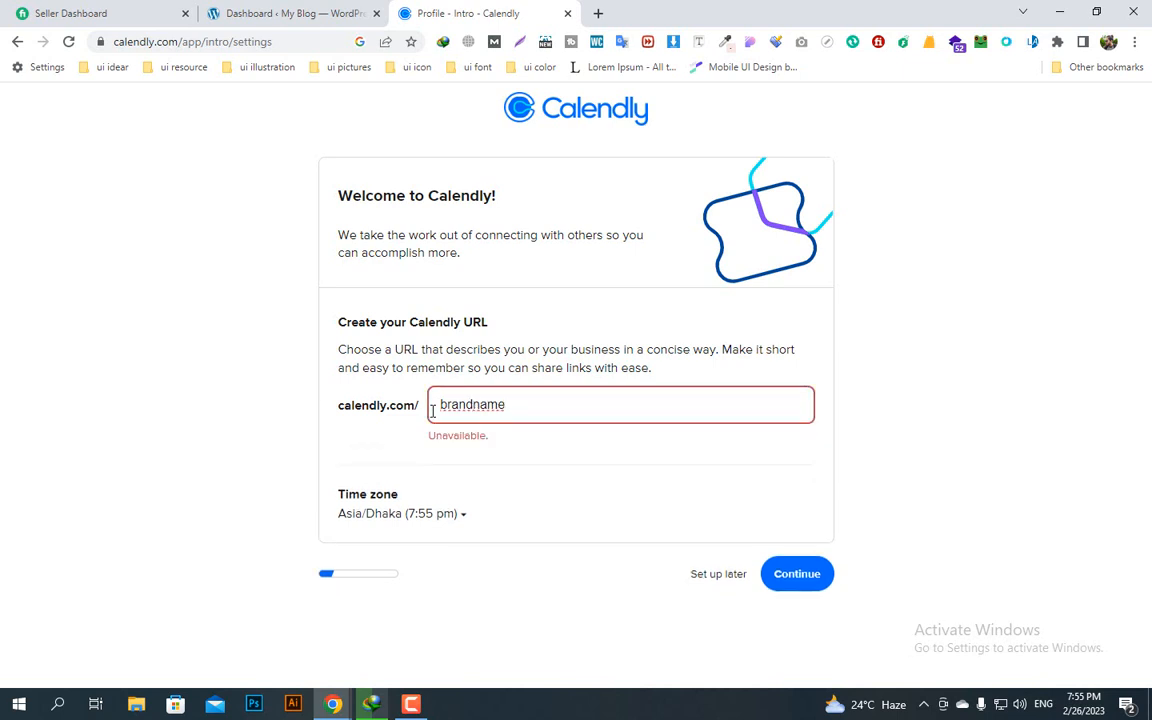
{"action": "type", "text": "bd"}
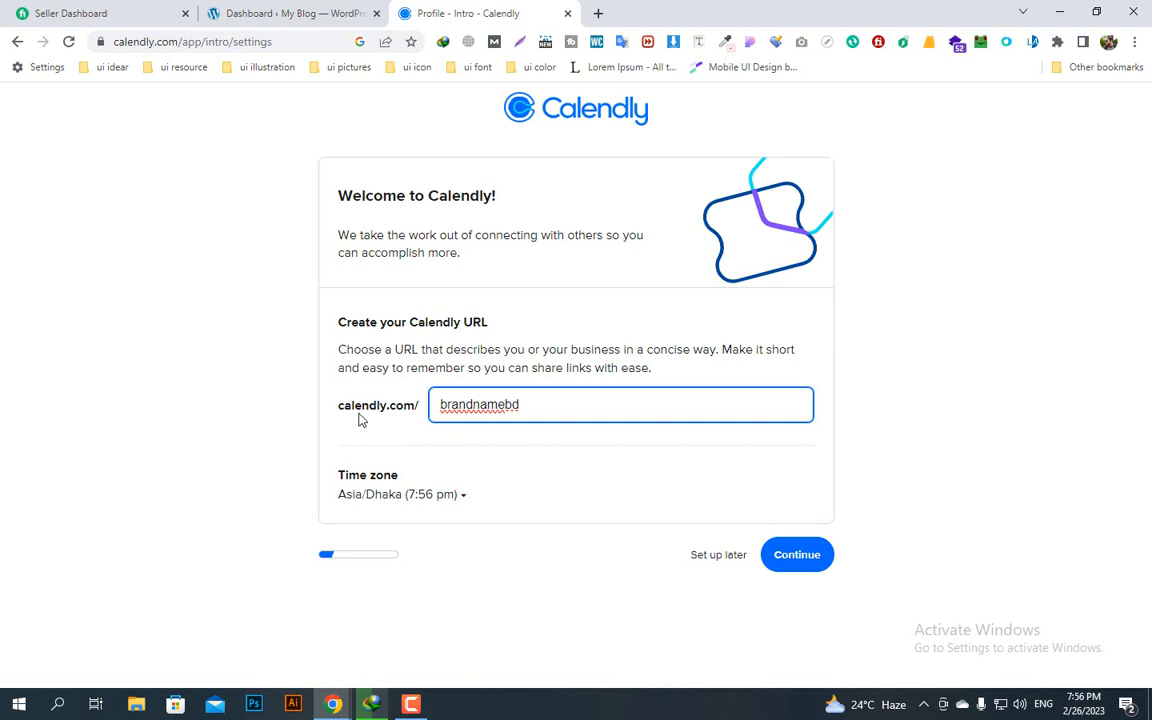
{"action": "left_click", "coordinate": [815, 563]}
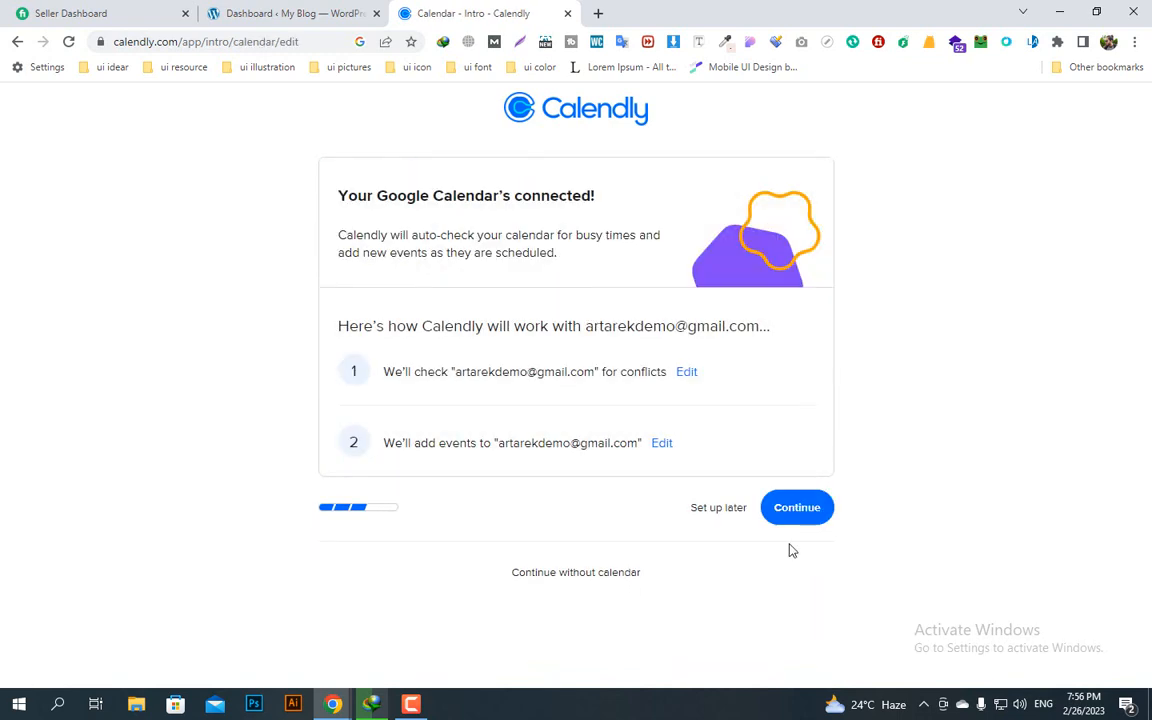
{"action": "left_click", "coordinate": [807, 513]}
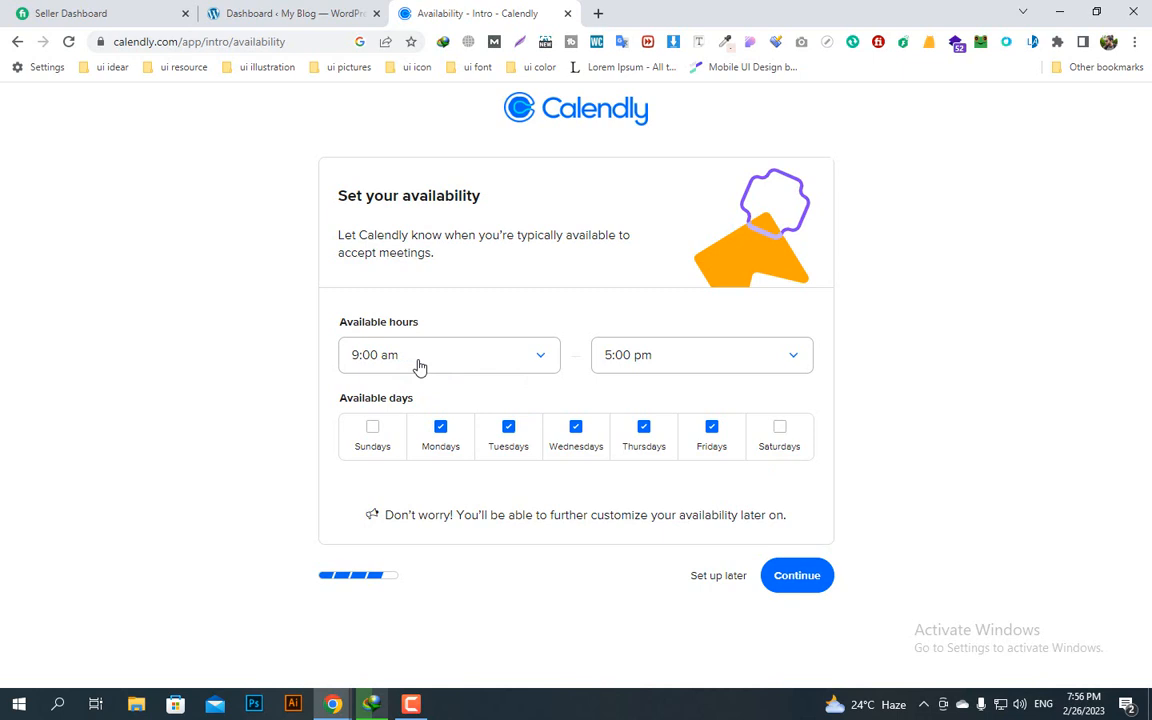
Step: Set the available hours from 4:00 pm to 6:00 pm
{"action": "left_click", "coordinate": [420, 366]}
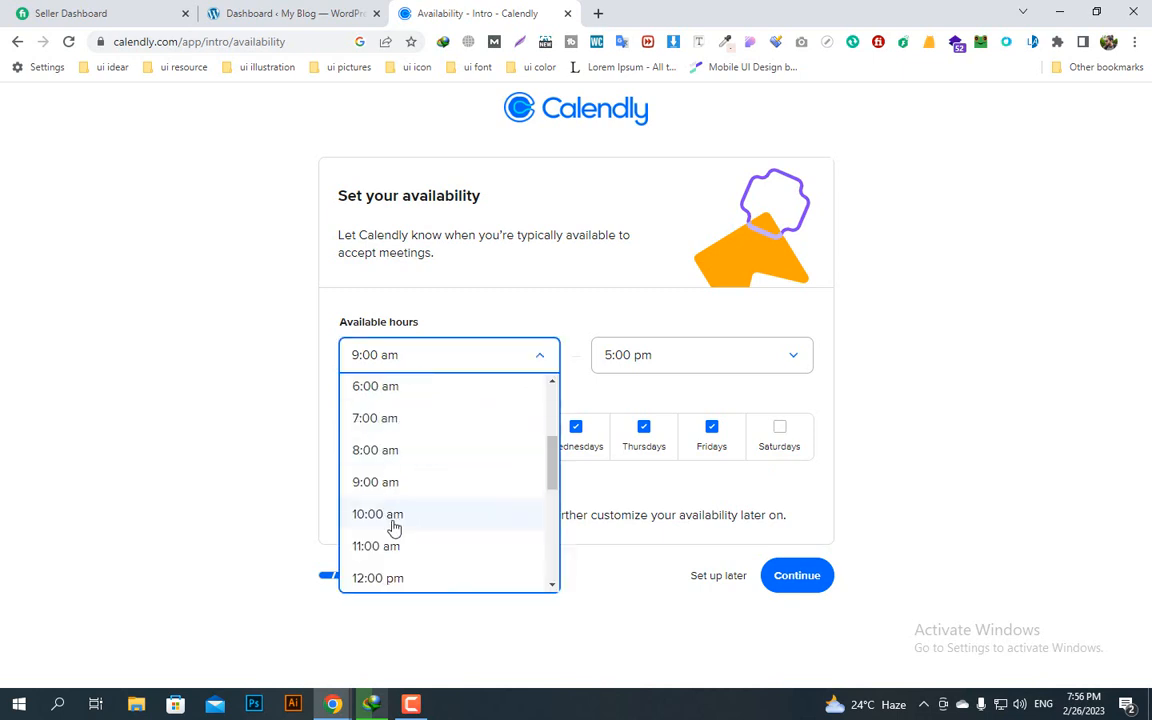
{"action": "scroll", "coordinate": [380, 450], "scroll_direction": "up", "scroll_amount": 1}
{"action": "scroll", "coordinate": [386, 509], "scroll_direction": "down", "scroll_amount": 1}
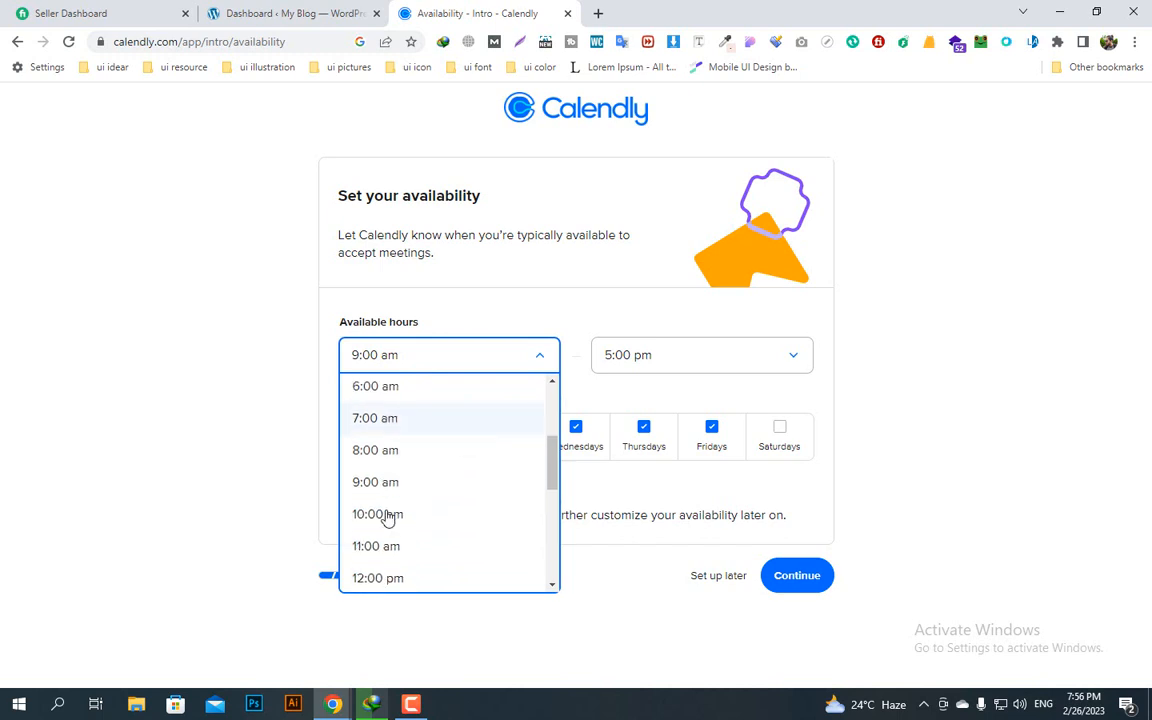
{"action": "scroll", "coordinate": [388, 515], "scroll_direction": "down", "scroll_amount": 2}
{"action": "left_click", "coordinate": [393, 548]}
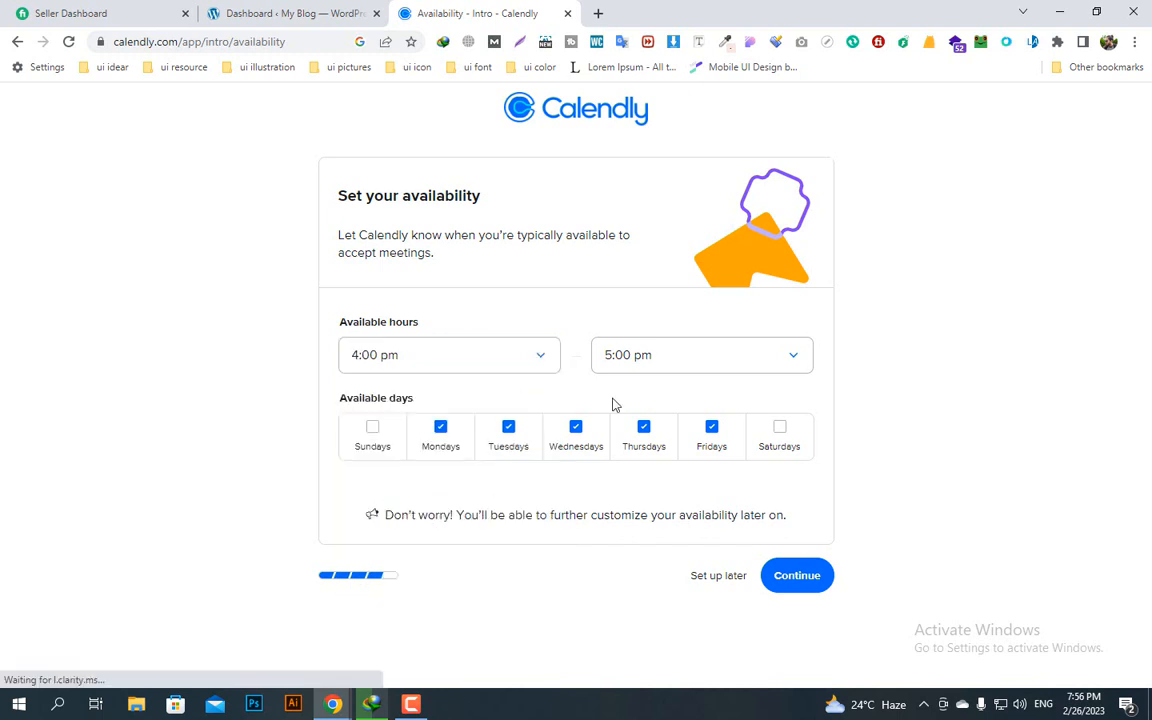
{"action": "left_click", "coordinate": [689, 364]}
{"action": "left_click", "coordinate": [644, 516]}
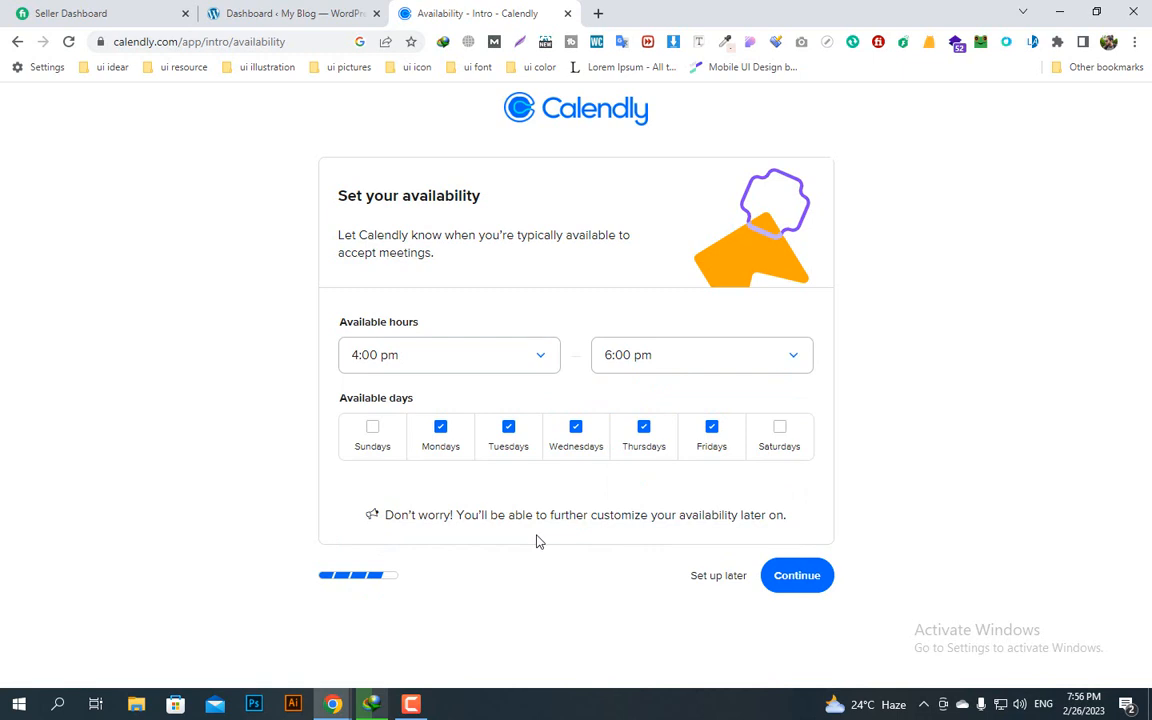
Step: Add Sundays to the available days and finish the setup with Freelance + Consultant as the work role
{"action": "left_click", "coordinate": [372, 442]}
{"action": "left_click", "coordinate": [797, 576]}
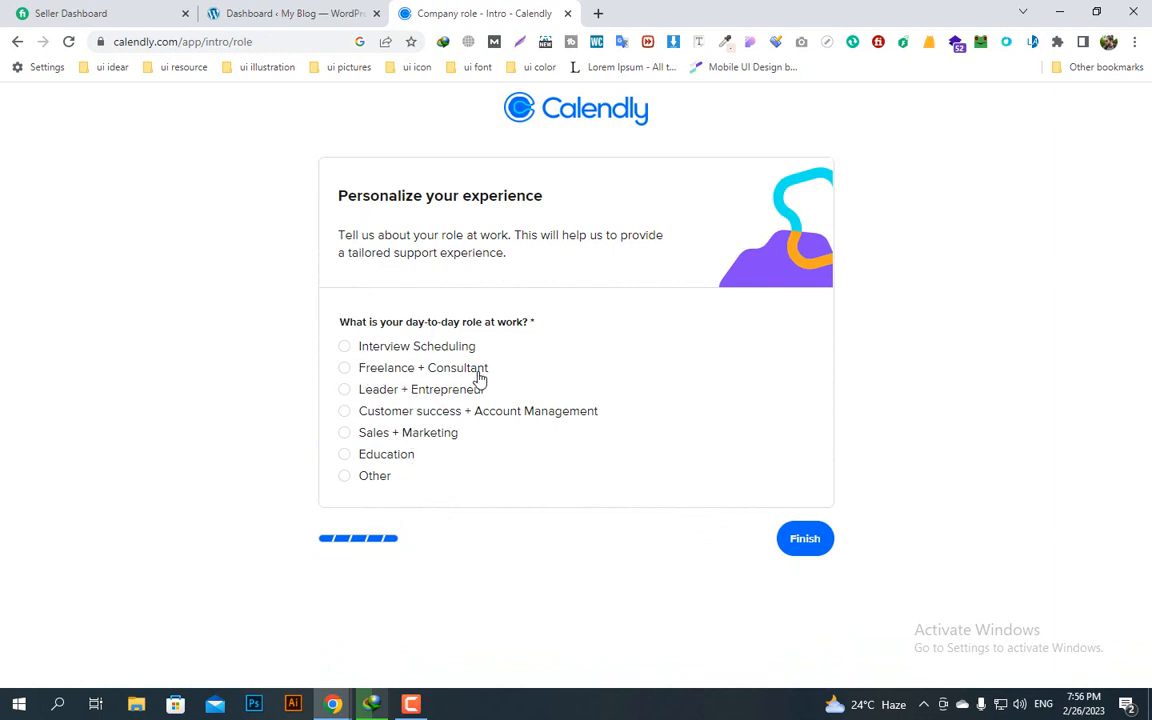
{"action": "left_click", "coordinate": [344, 368]}
{"action": "left_click", "coordinate": [822, 549]}
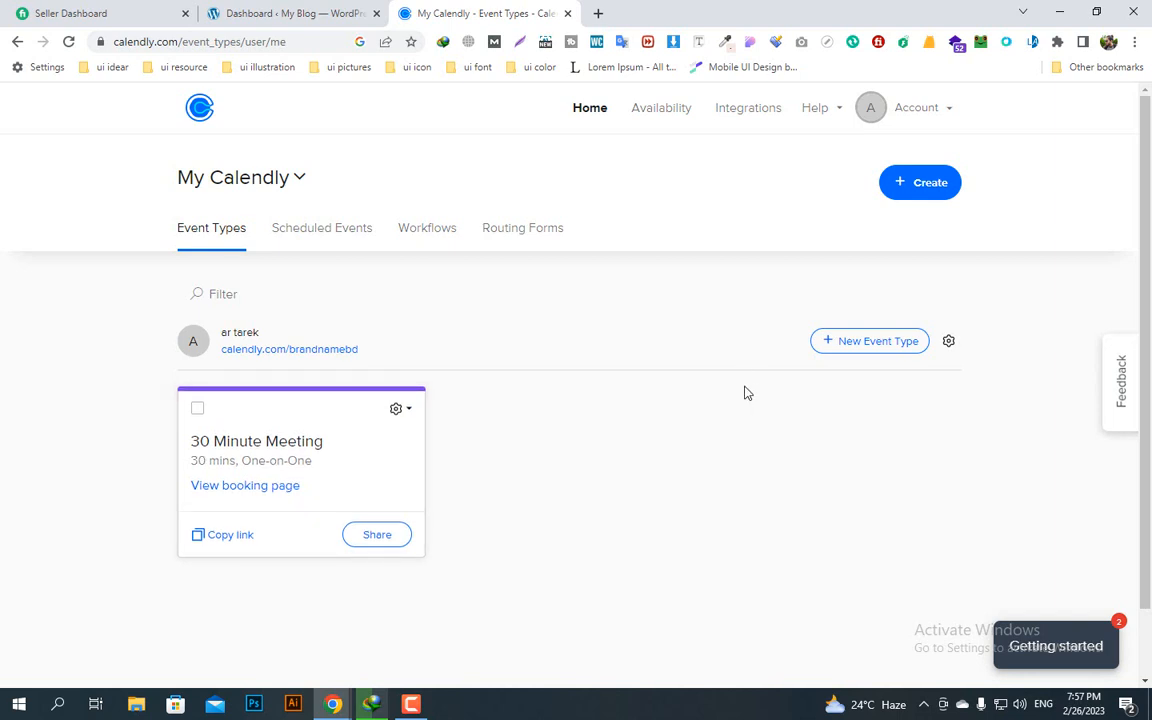
Step: Copy the 30 Minute Meeting link, check the time slots for February 28 on its booking page, and close that page
{"action": "left_click", "coordinate": [228, 534]}
{"action": "left_click", "coordinate": [598, 13]}
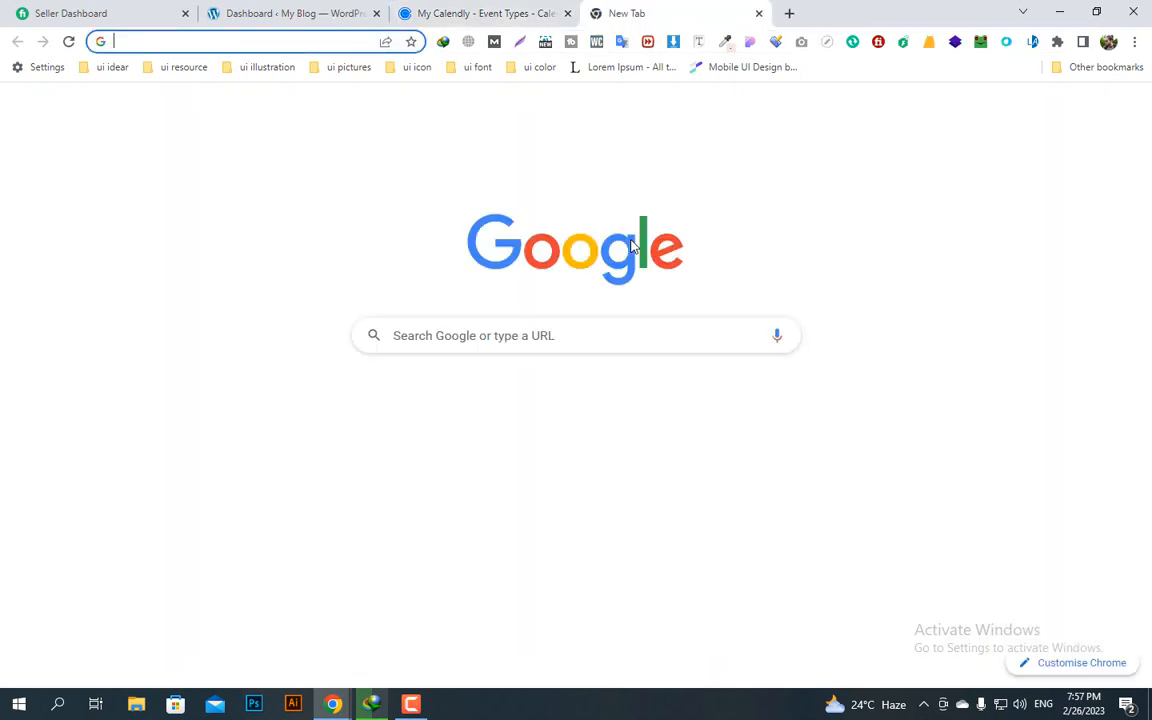
{"action": "key", "text": "ctrl+v"}
{"action": "key", "text": "Return"}
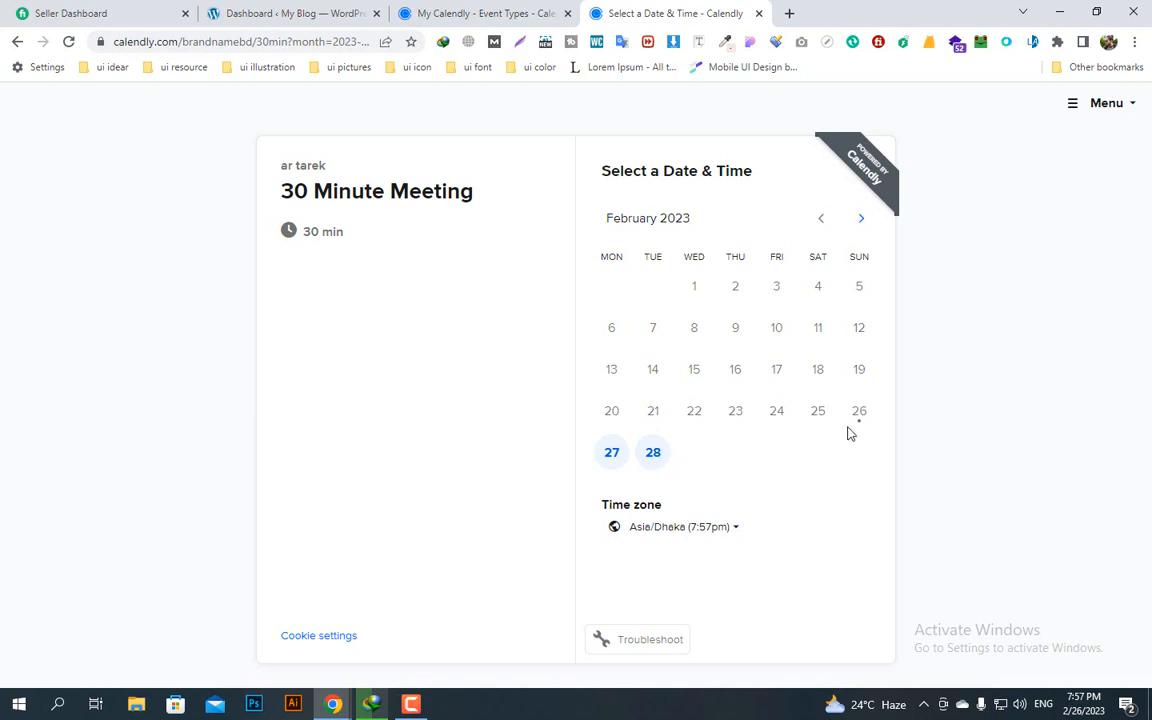
{"action": "left_click", "coordinate": [654, 455]}
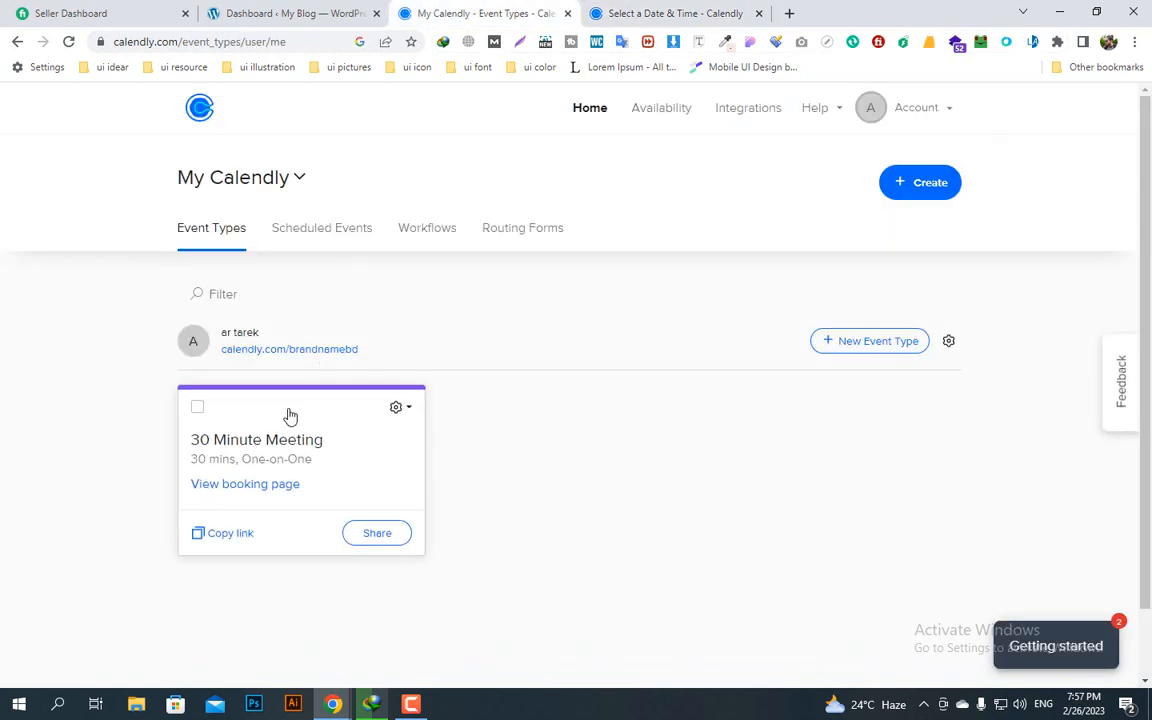
{"action": "left_click", "coordinate": [670, 13]}
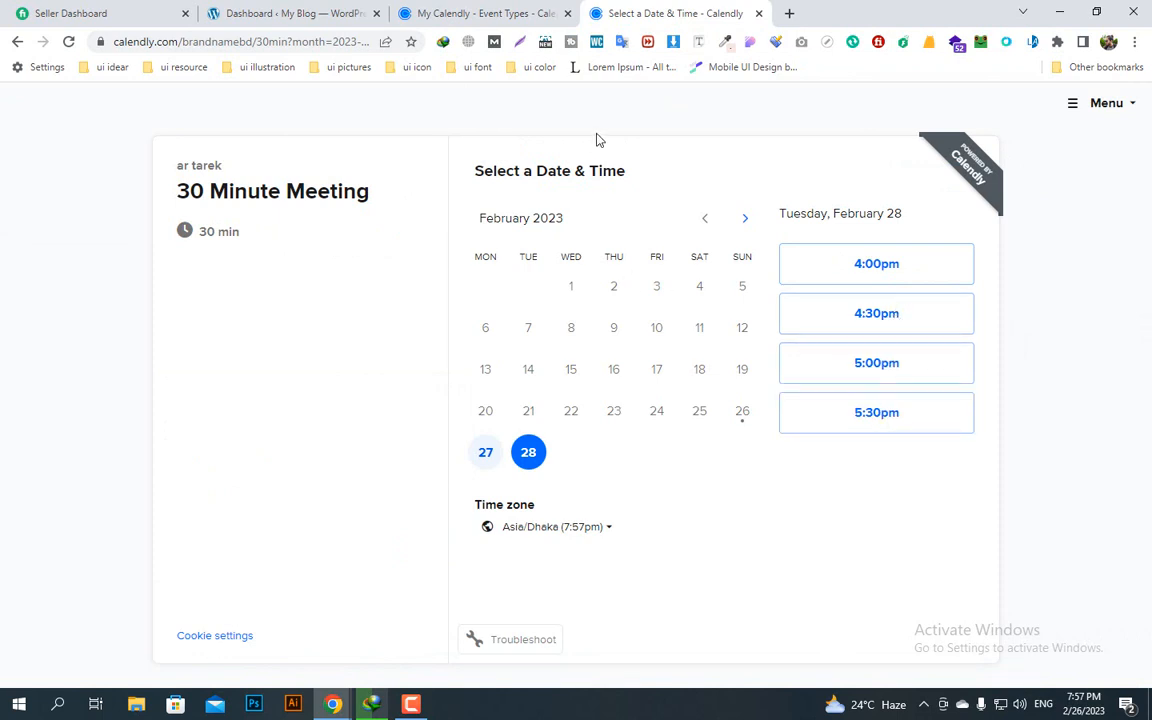
{"action": "left_click", "coordinate": [760, 14]}
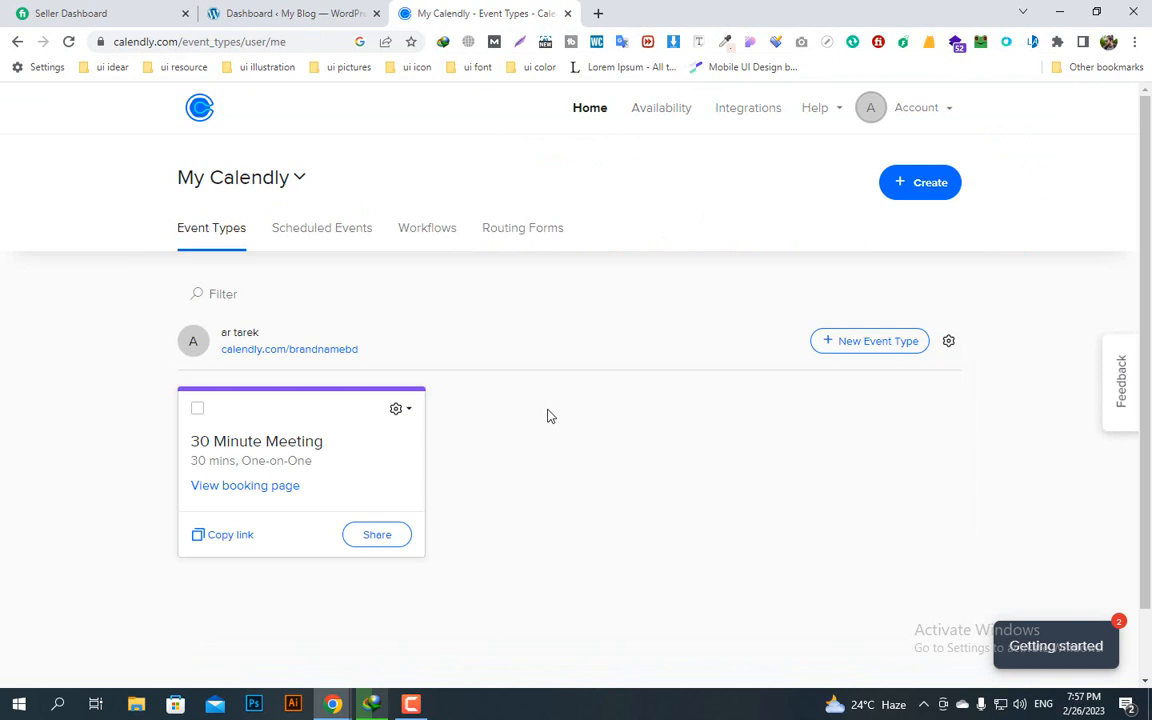
Step: Create a one-on-one event type named "15 minute consultation" with Google Meet as its location
{"action": "left_click", "coordinate": [868, 352]}
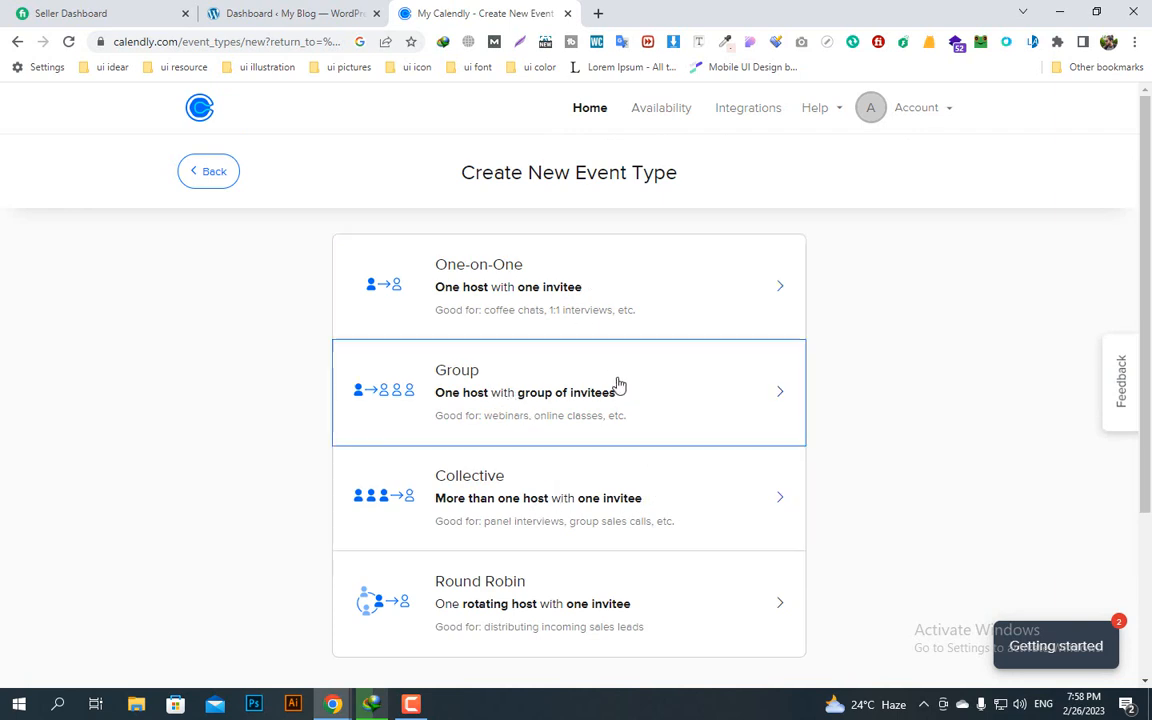
{"action": "left_click", "coordinate": [759, 284]}
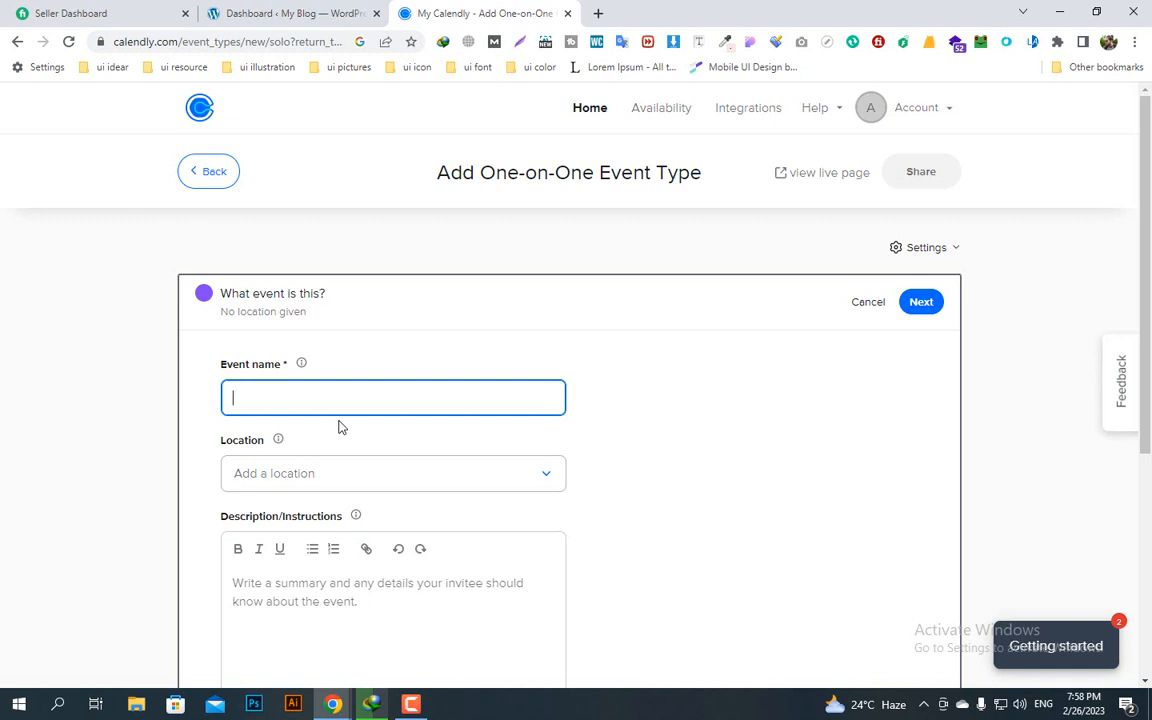
{"action": "type", "text": "15 m"}
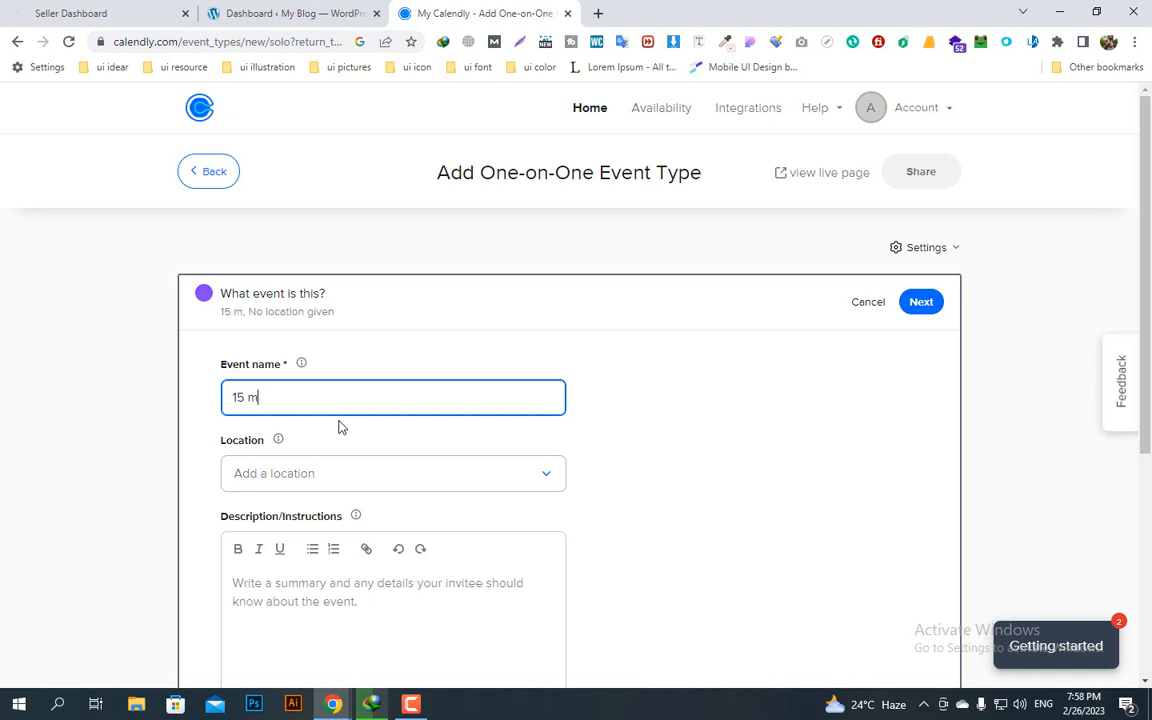
{"action": "type", "text": "inute consultation"}
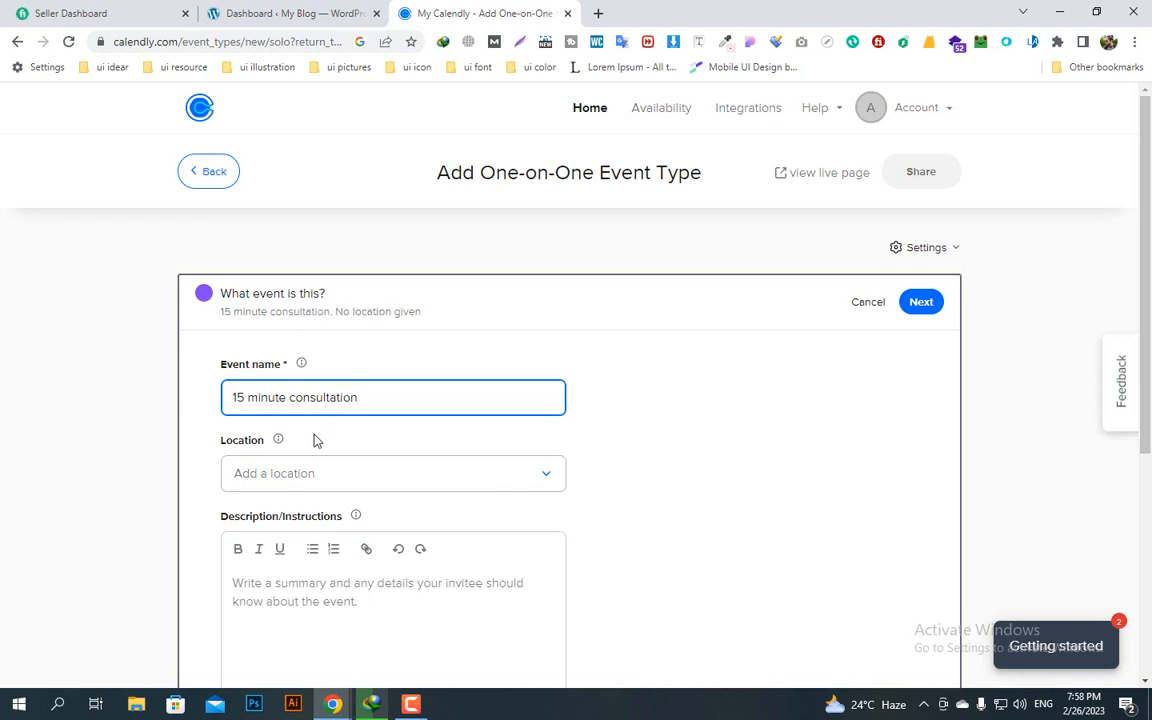
{"action": "left_click", "coordinate": [327, 475]}
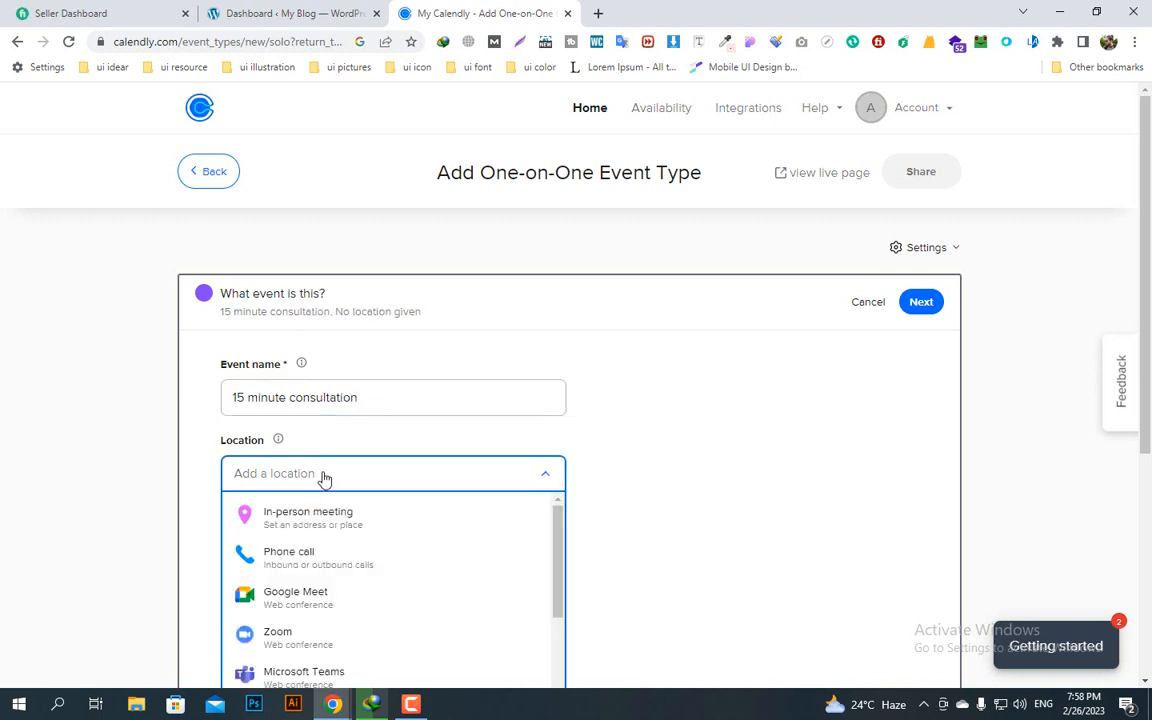
{"action": "scroll", "coordinate": [336, 543], "scroll_direction": "down", "scroll_amount": 1}
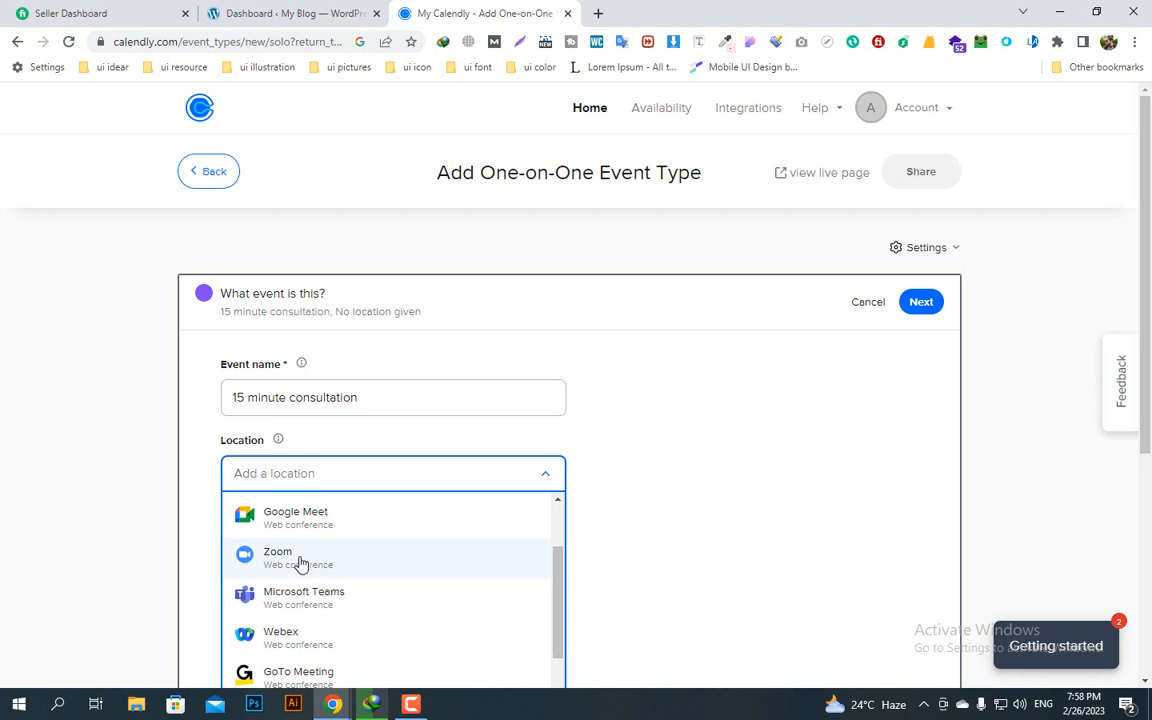
{"action": "left_click", "coordinate": [300, 518]}
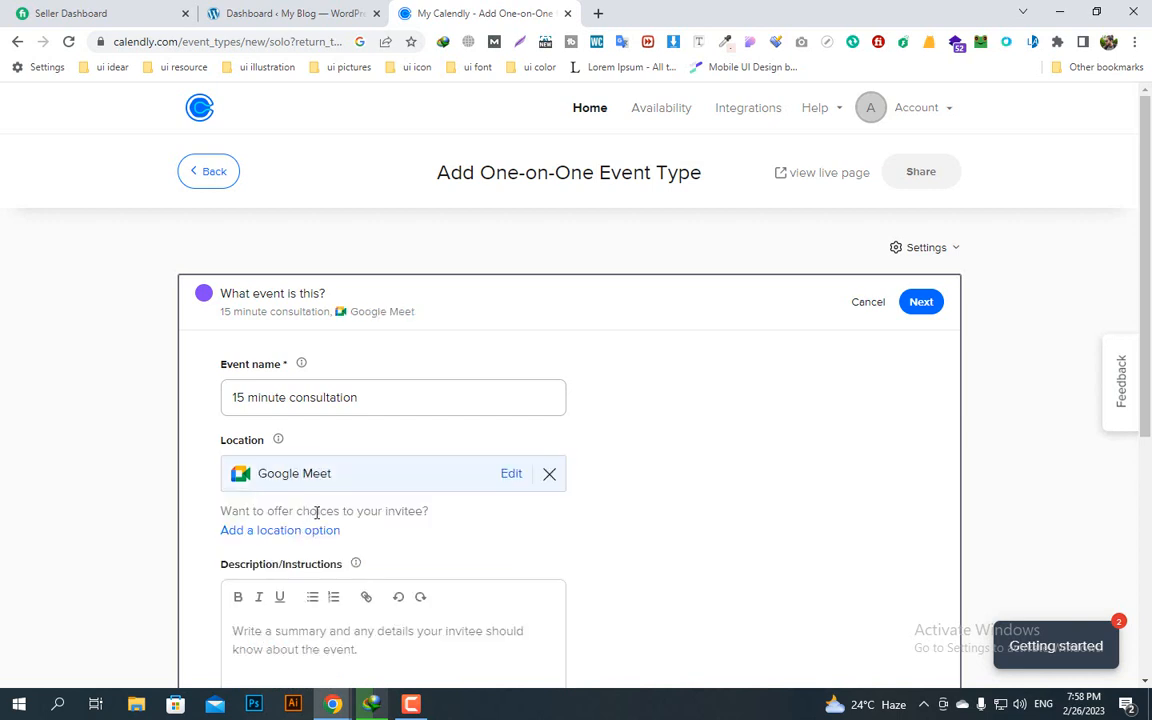
Step: Add the description "this is a business discussion meeting" to the event and continue to its scheduling settings
{"action": "scroll", "coordinate": [397, 509], "scroll_direction": "down", "scroll_amount": 4}
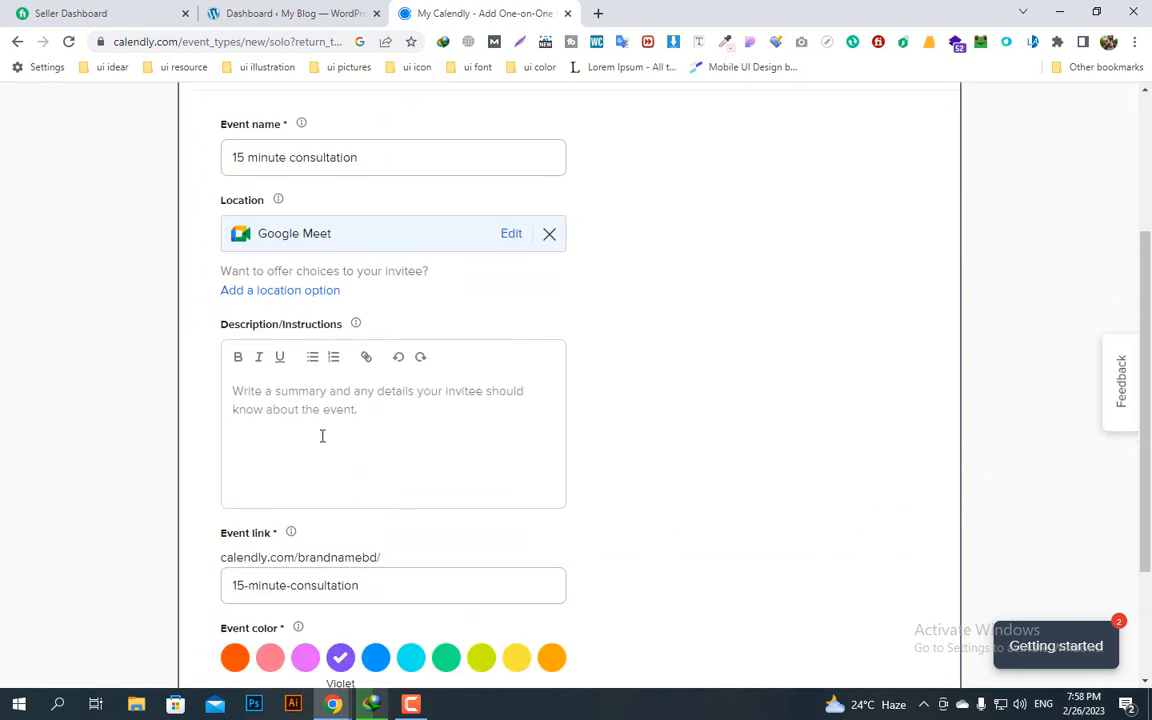
{"action": "scroll", "coordinate": [324, 442], "scroll_direction": "down", "scroll_amount": 1}
{"action": "left_click", "coordinate": [306, 341]}
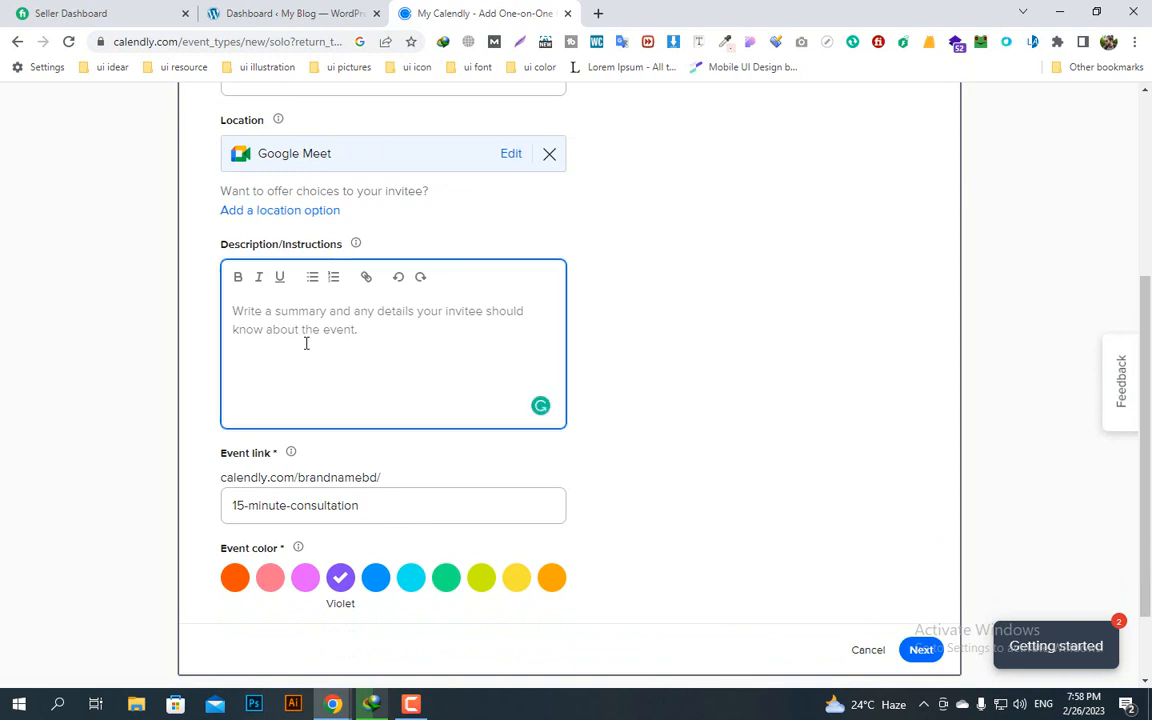
{"action": "type", "text": "this is "}
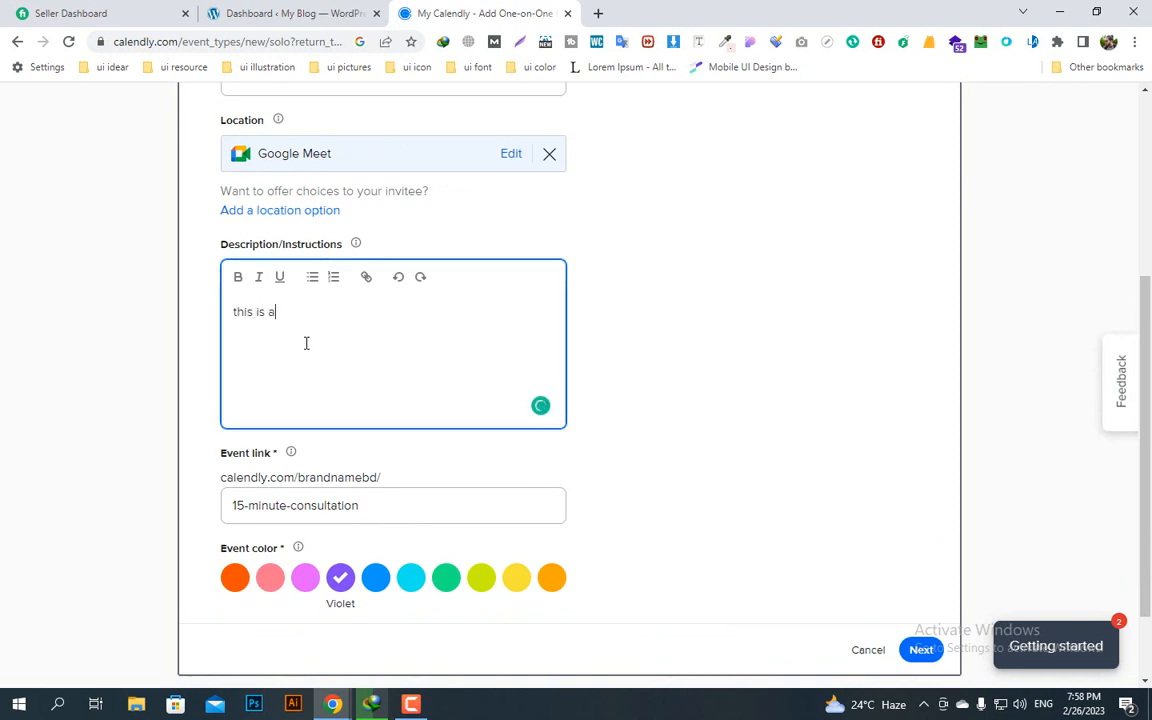
{"action": "type", "text": "a business dicussi"}
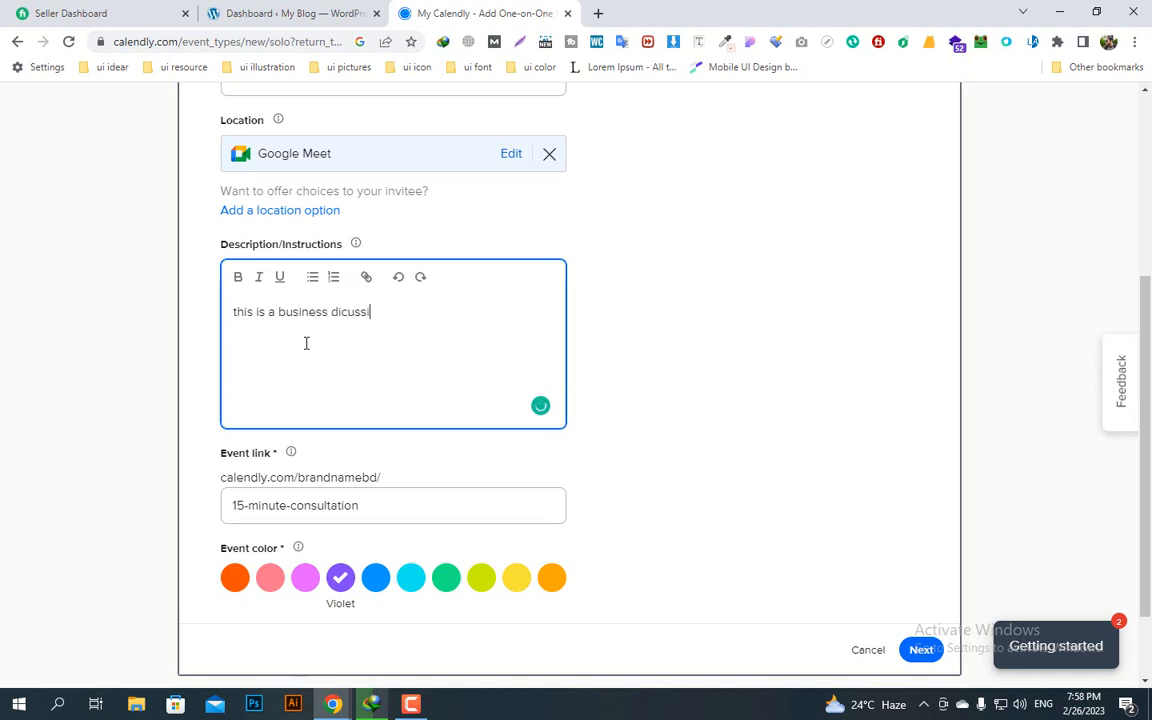
{"action": "type", "text": "on meeting"}
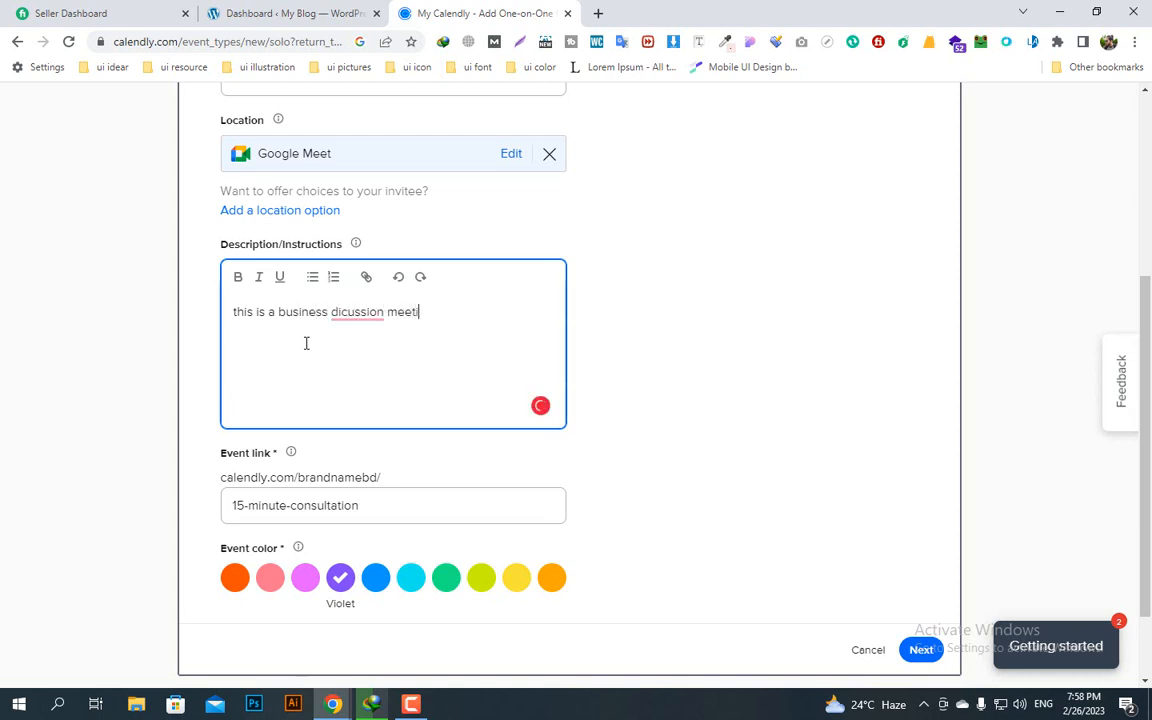
{"action": "left_click", "coordinate": [352, 320]}
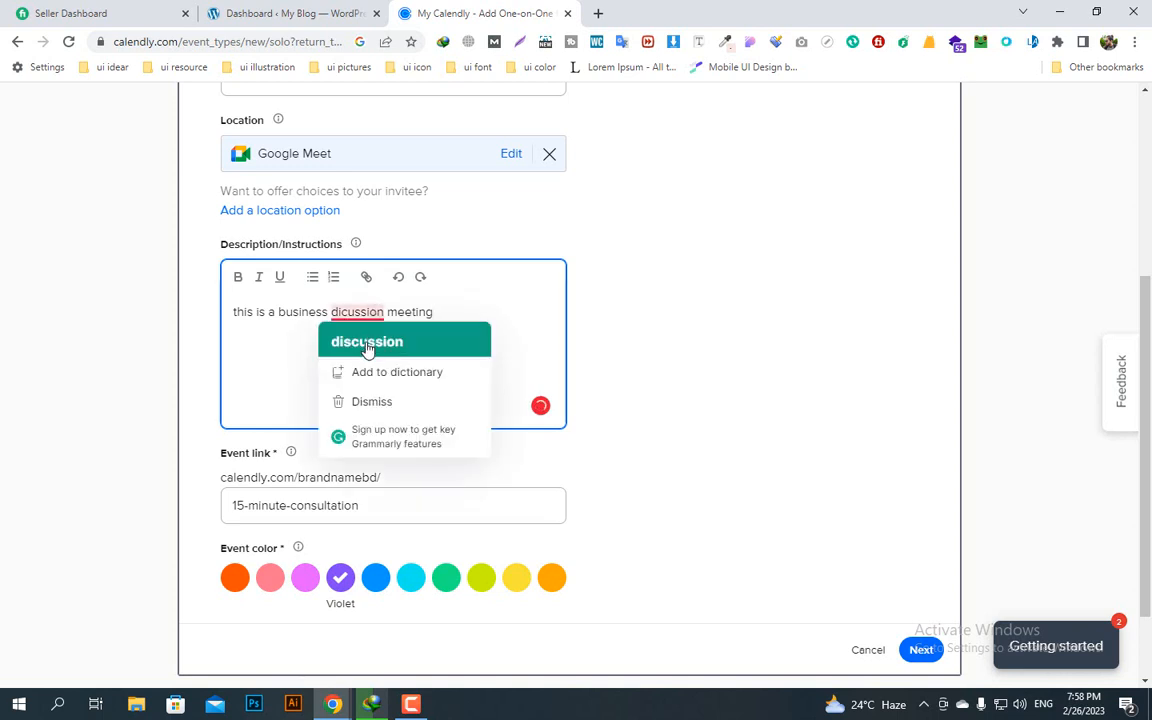
{"action": "left_click", "coordinate": [368, 342]}
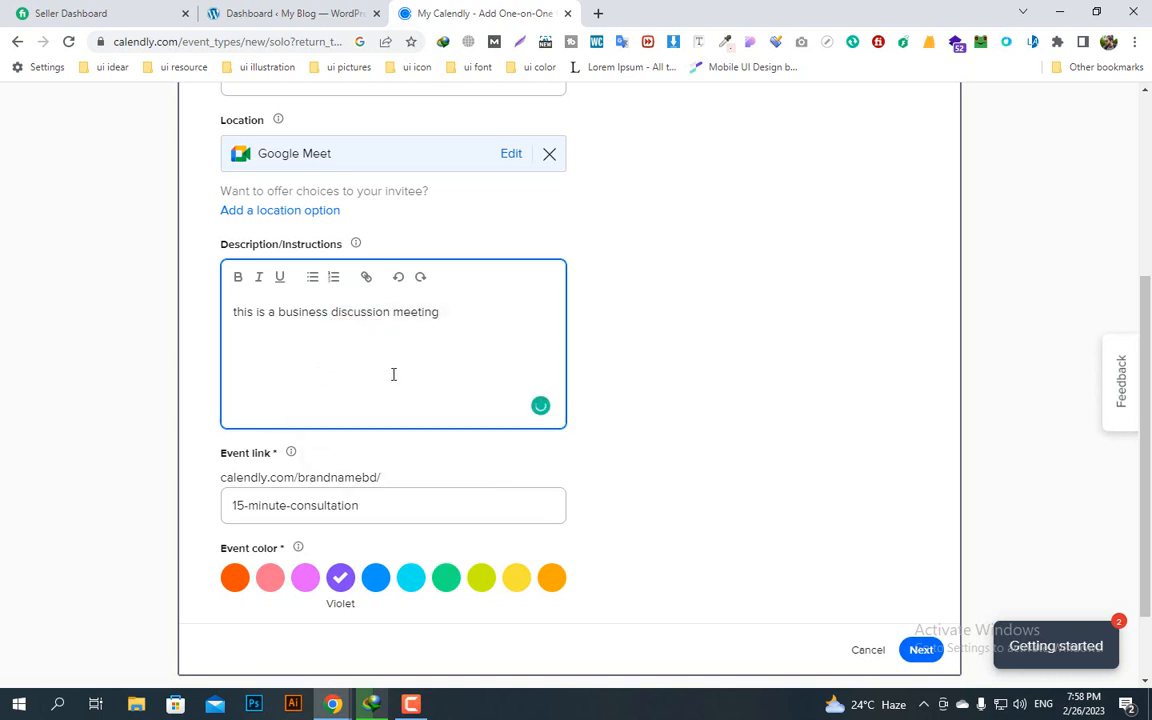
{"action": "scroll", "coordinate": [393, 374], "scroll_direction": "up", "scroll_amount": 1}
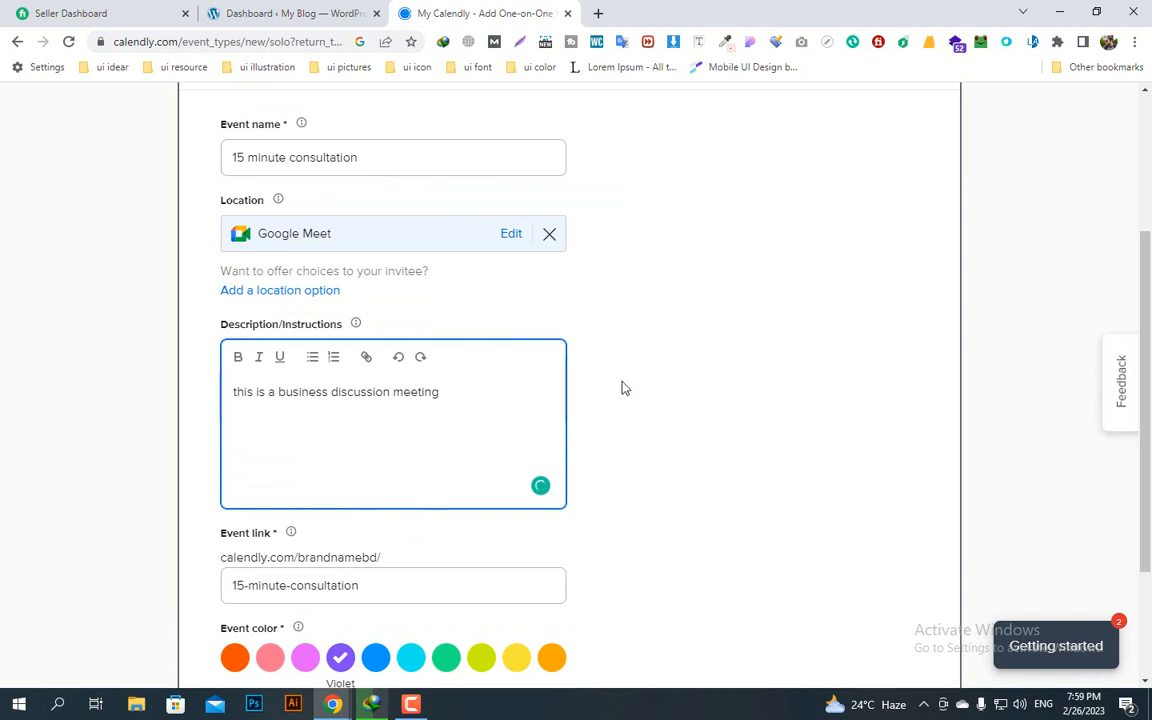
{"action": "scroll", "coordinate": [472, 406], "scroll_direction": "down", "scroll_amount": 2}
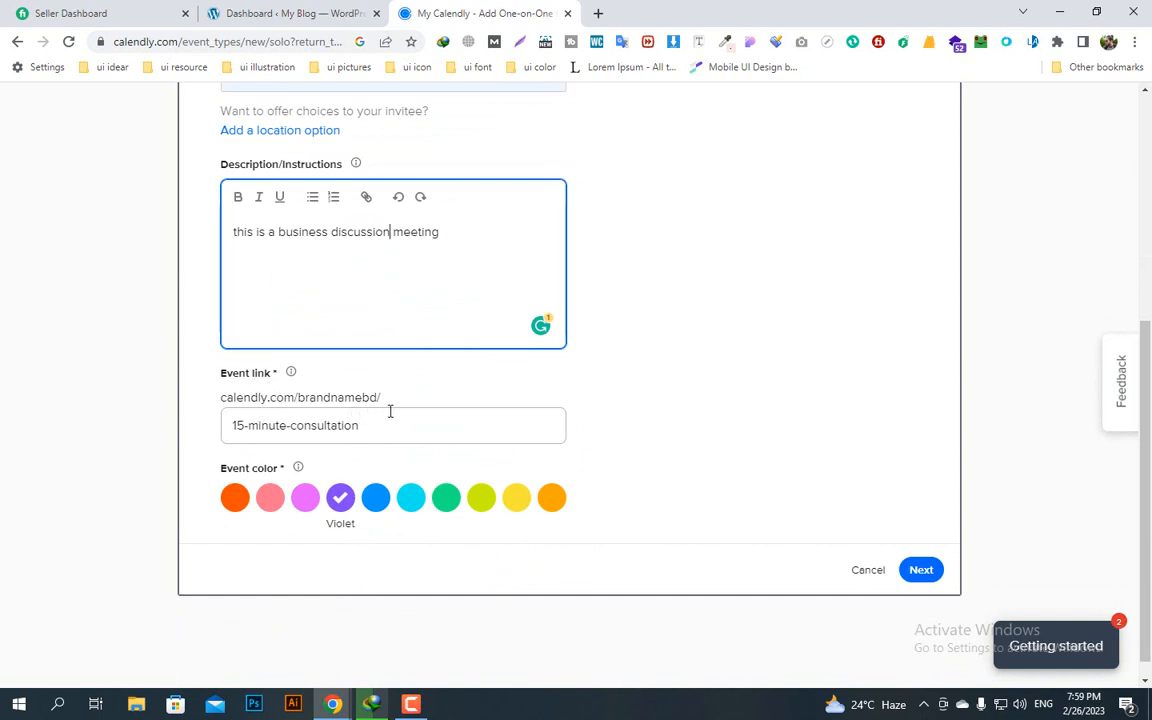
{"action": "left_click", "coordinate": [929, 574]}
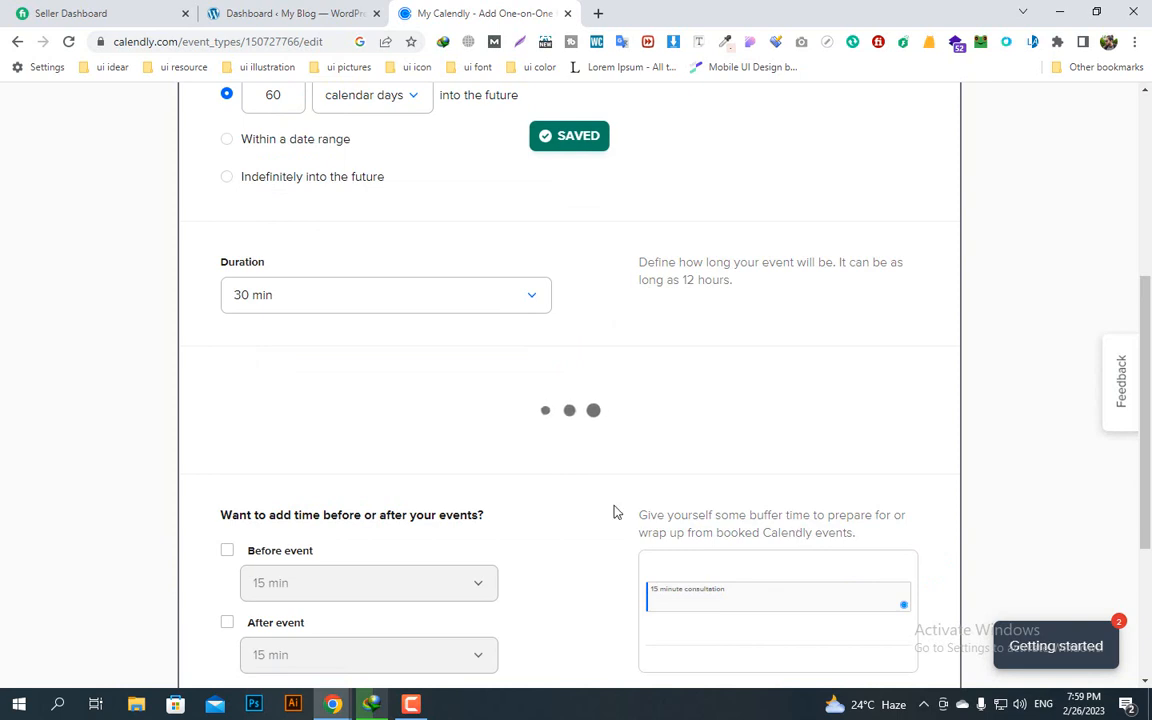
Step: Add a 5 min buffer after the event and save the booking availability settings
{"action": "scroll", "coordinate": [614, 511], "scroll_direction": "down", "scroll_amount": 3}
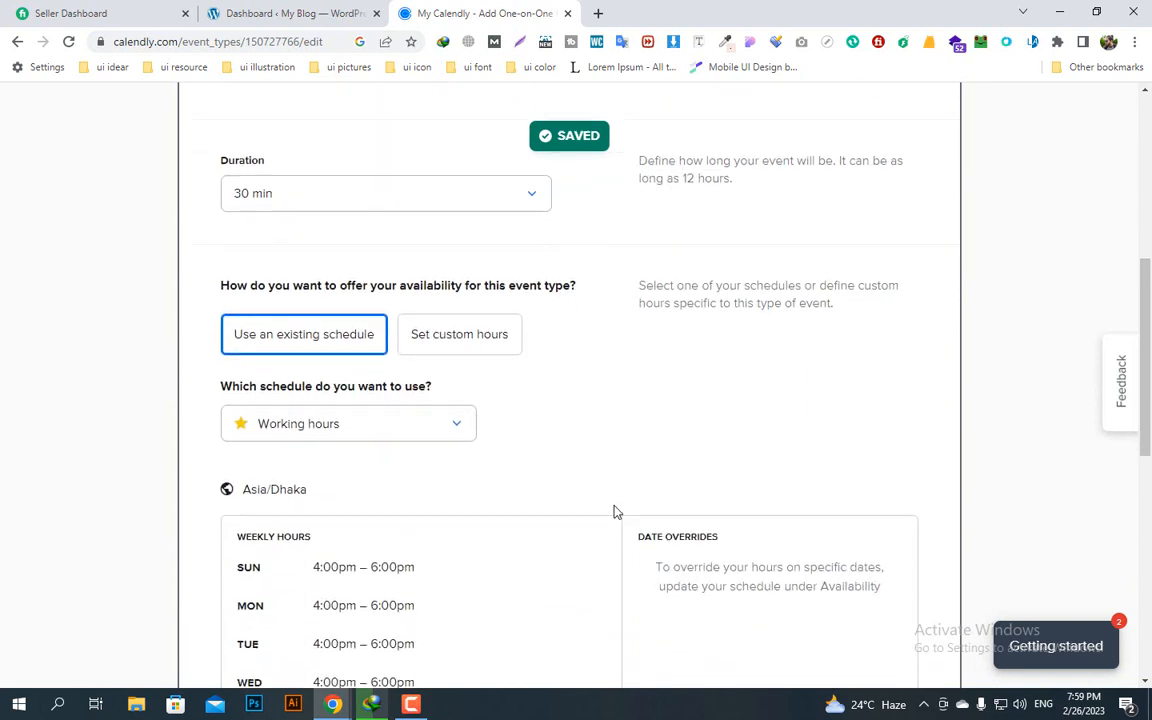
{"action": "scroll", "coordinate": [500, 530], "scroll_direction": "down", "scroll_amount": 3}
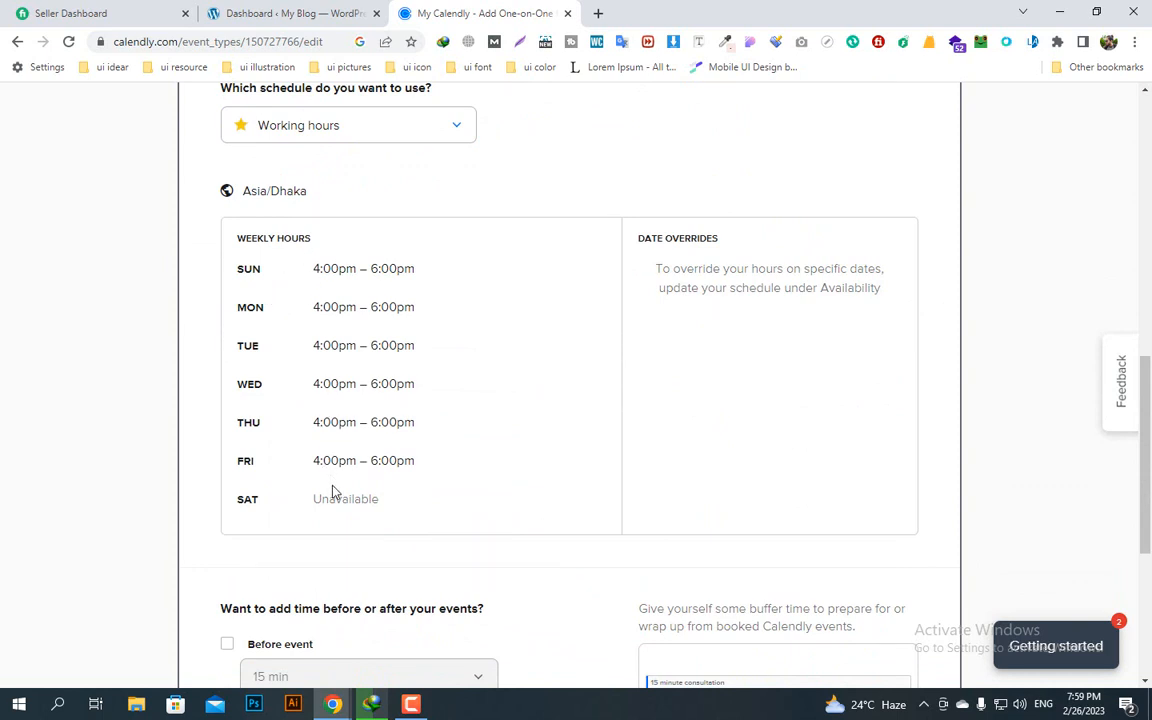
{"action": "scroll", "coordinate": [390, 523], "scroll_direction": "down", "scroll_amount": 3}
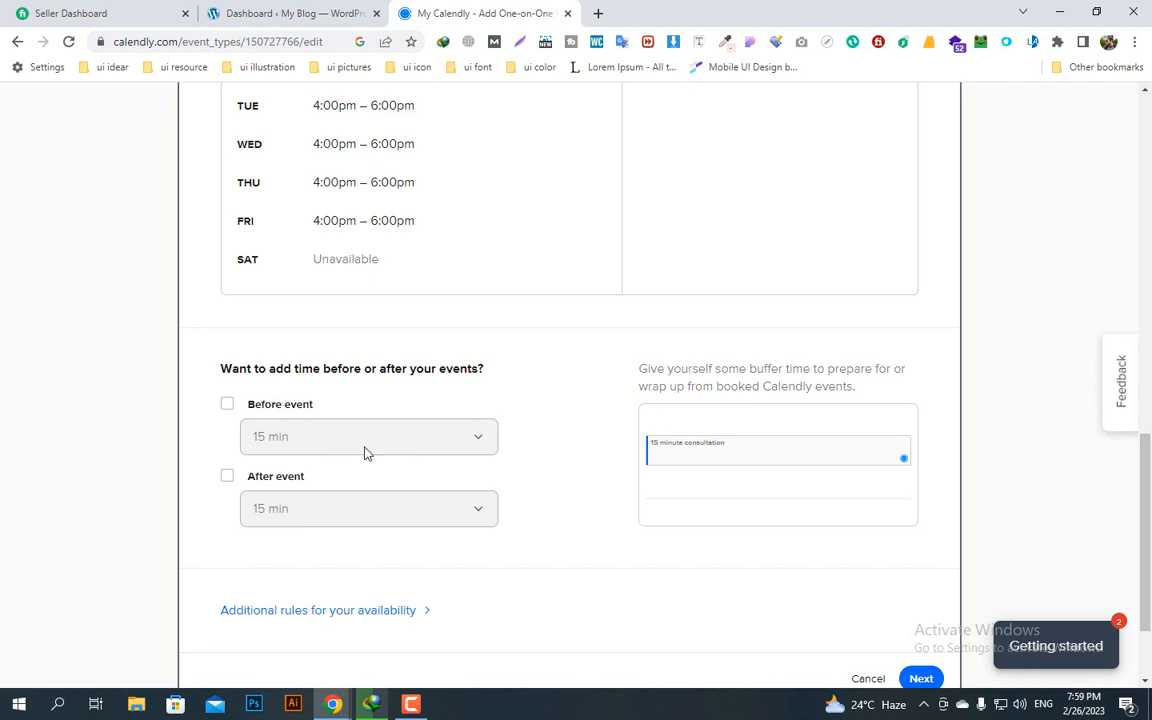
{"action": "left_click", "coordinate": [228, 478]}
{"action": "left_click", "coordinate": [340, 509]}
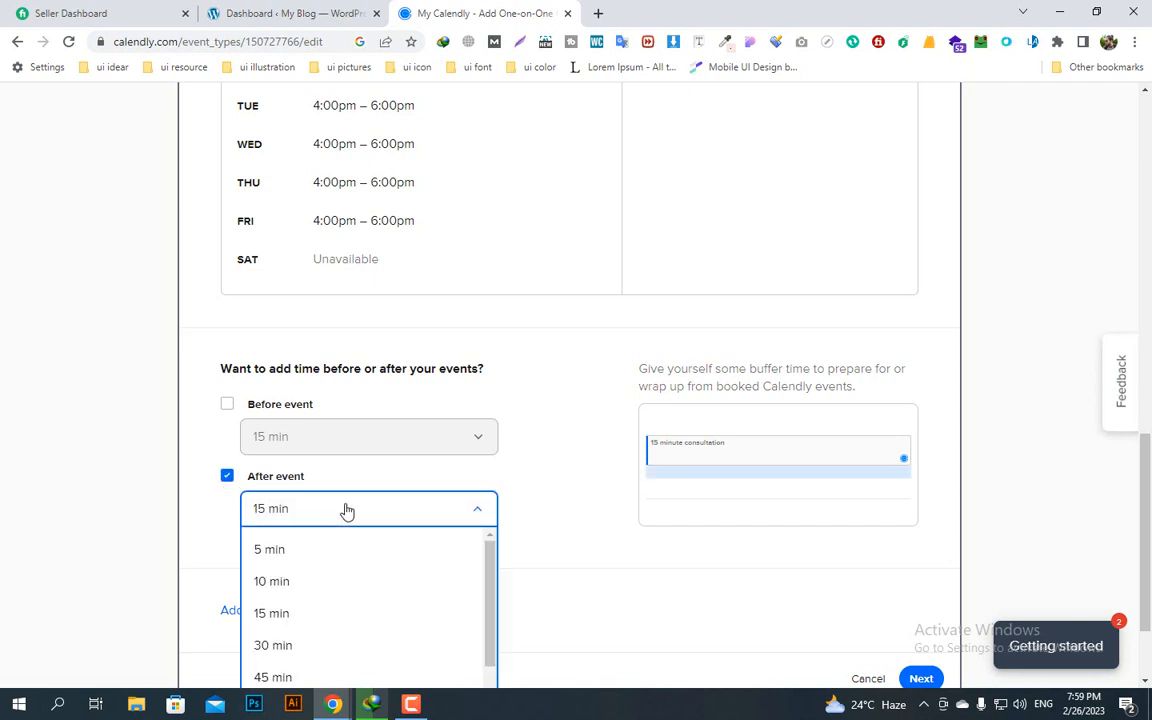
{"action": "left_click", "coordinate": [318, 549]}
{"action": "scroll", "coordinate": [429, 507], "scroll_direction": "down", "scroll_amount": 2}
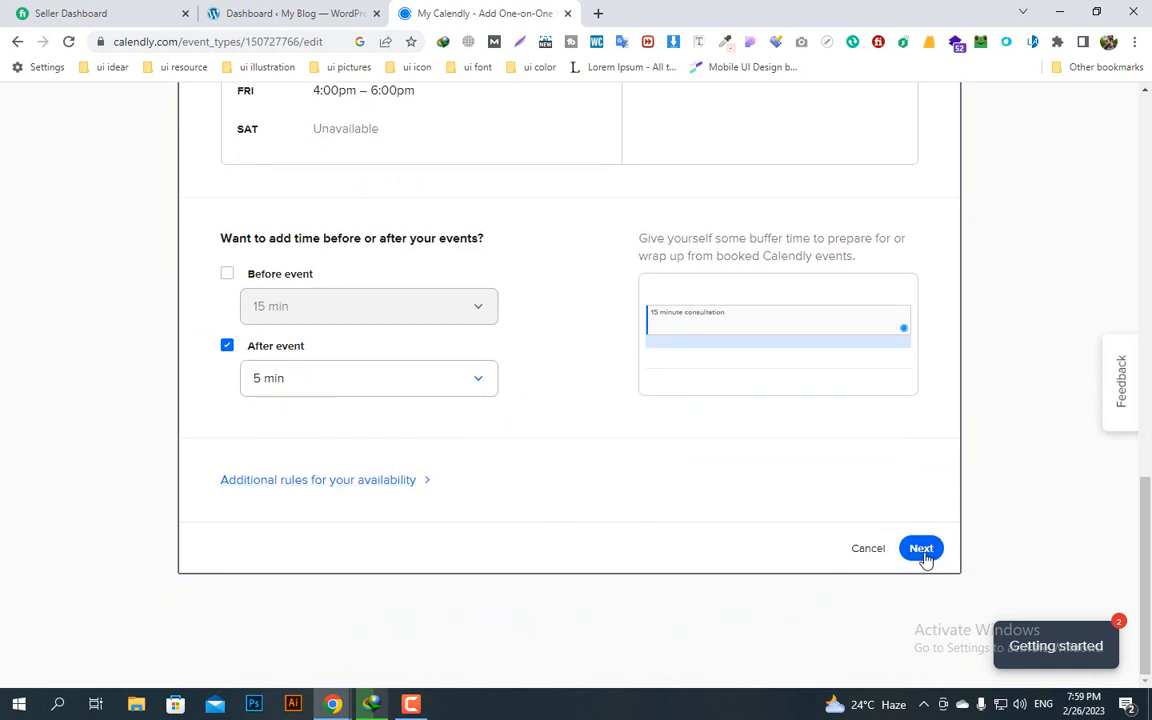
{"action": "left_click", "coordinate": [922, 551]}
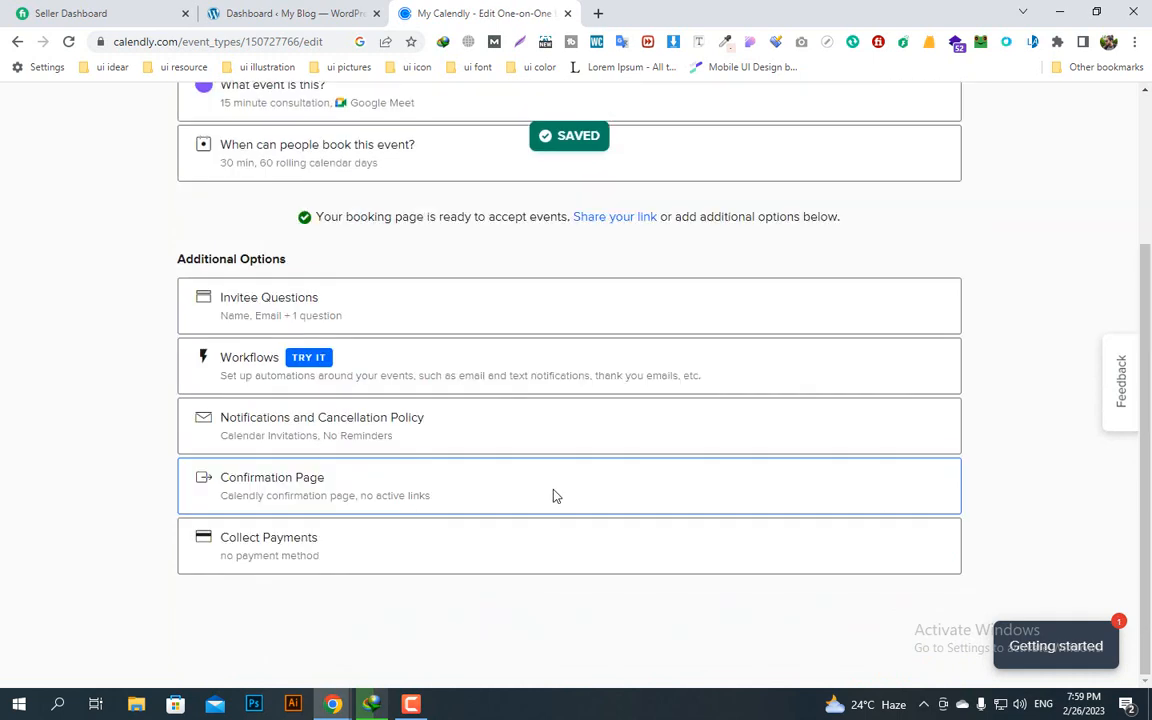
Step: Review the event's additional options and its invitee questions form, closing the form without changes
{"action": "scroll", "coordinate": [477, 472], "scroll_direction": "up", "scroll_amount": 3}
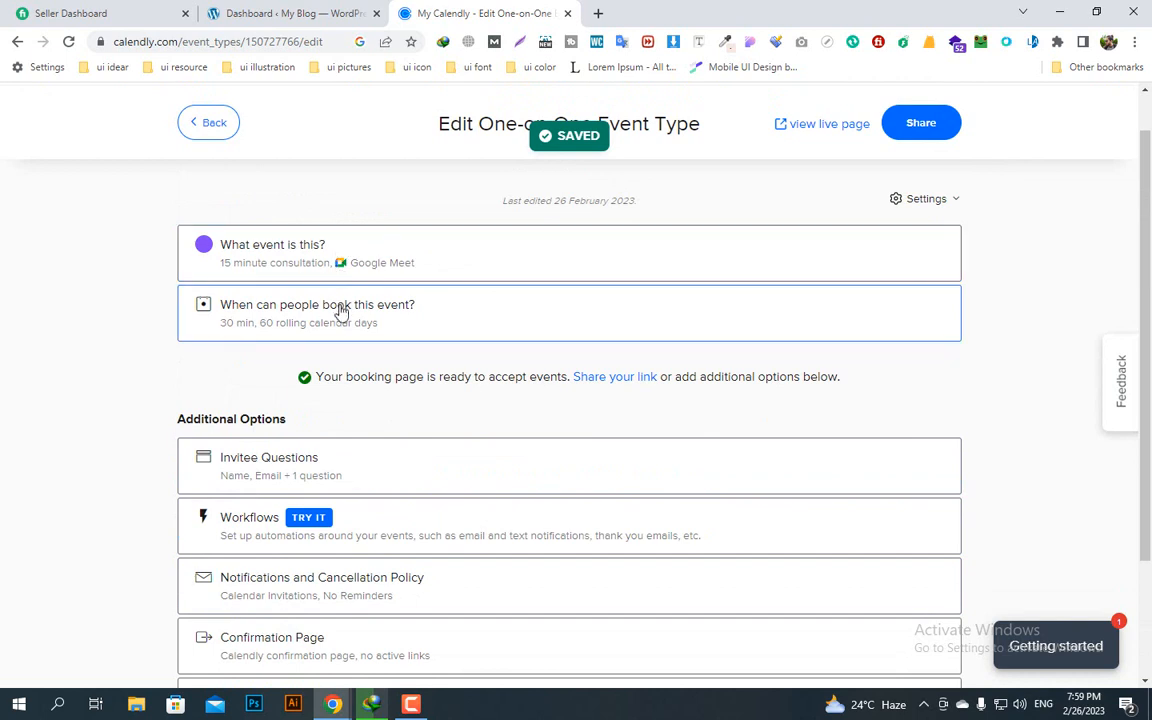
{"action": "scroll", "coordinate": [390, 368], "scroll_direction": "down", "scroll_amount": 1}
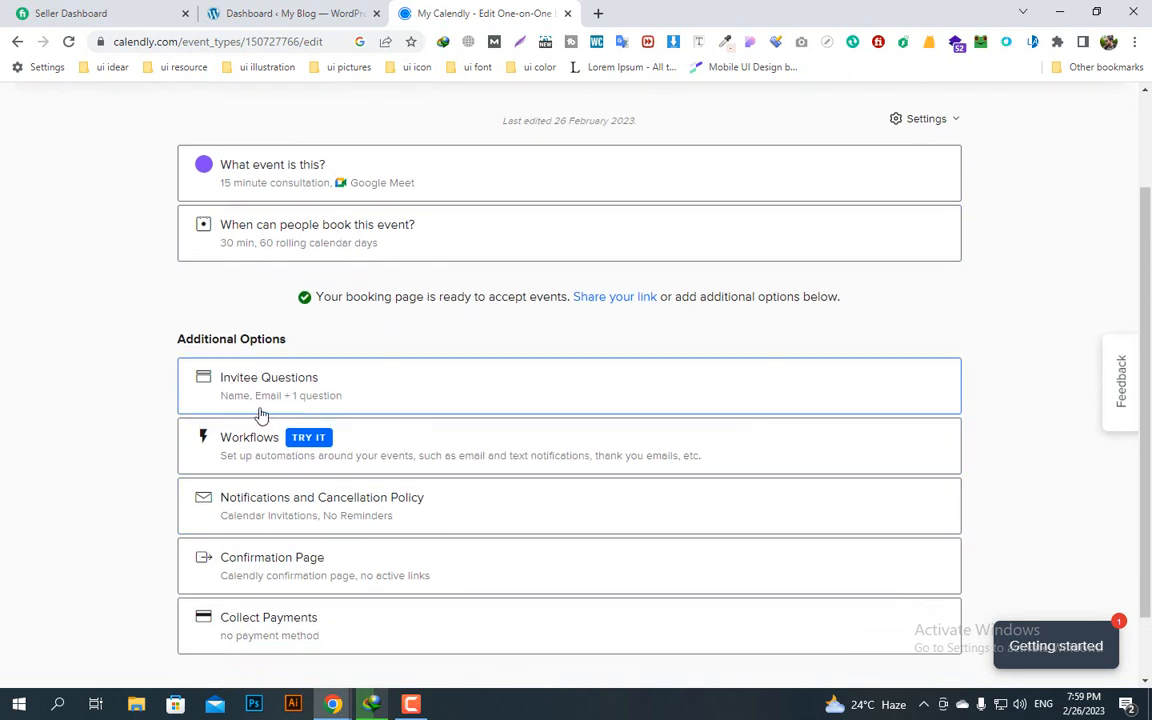
{"action": "left_click", "coordinate": [357, 396]}
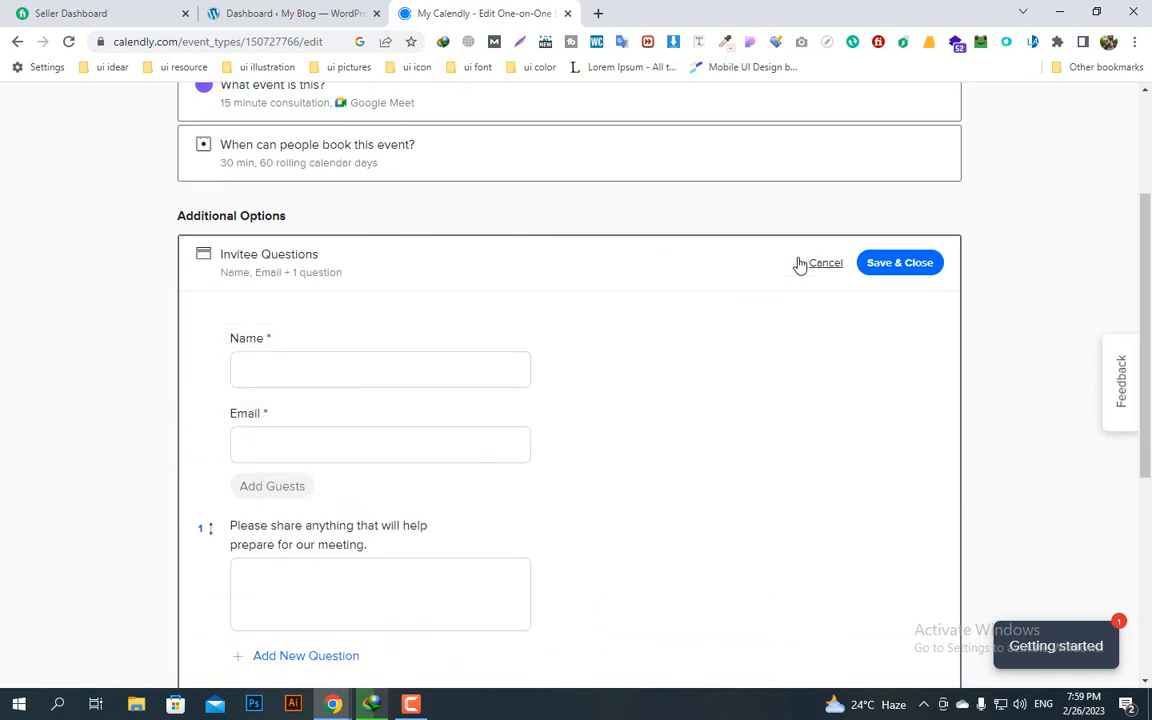
{"action": "left_click", "coordinate": [800, 263]}
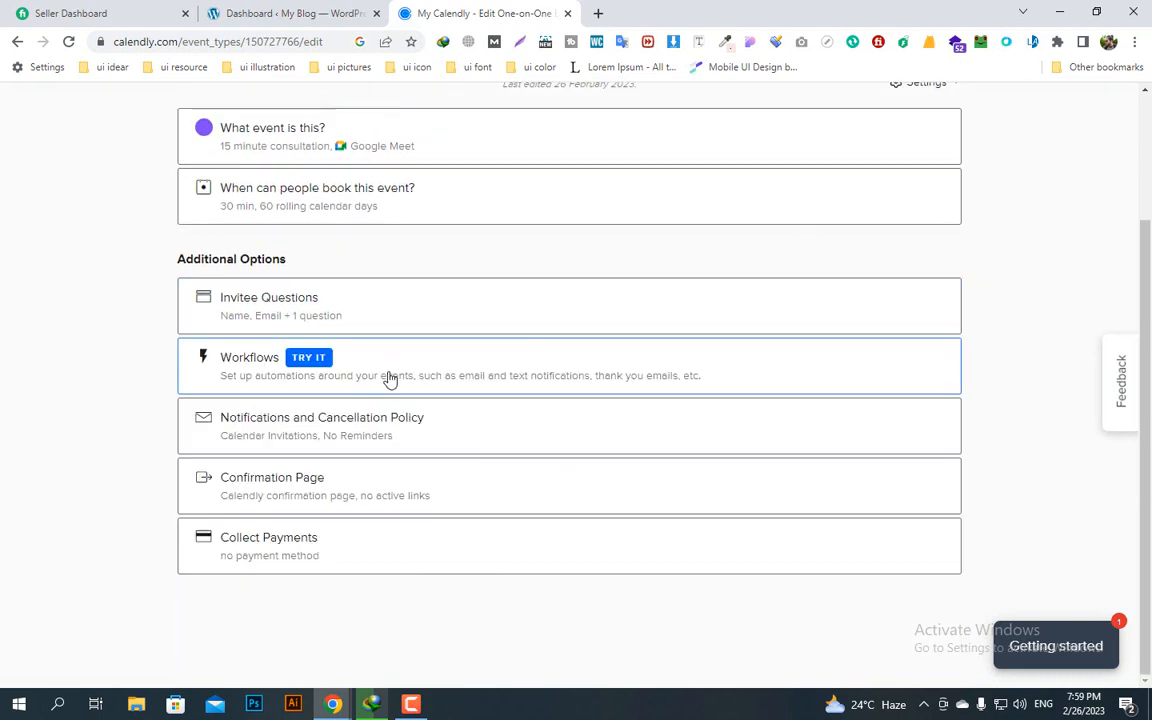
Step: Turn on Email Reminders in the event's notifications and cancellation policy and save the section
{"action": "left_click", "coordinate": [360, 440]}
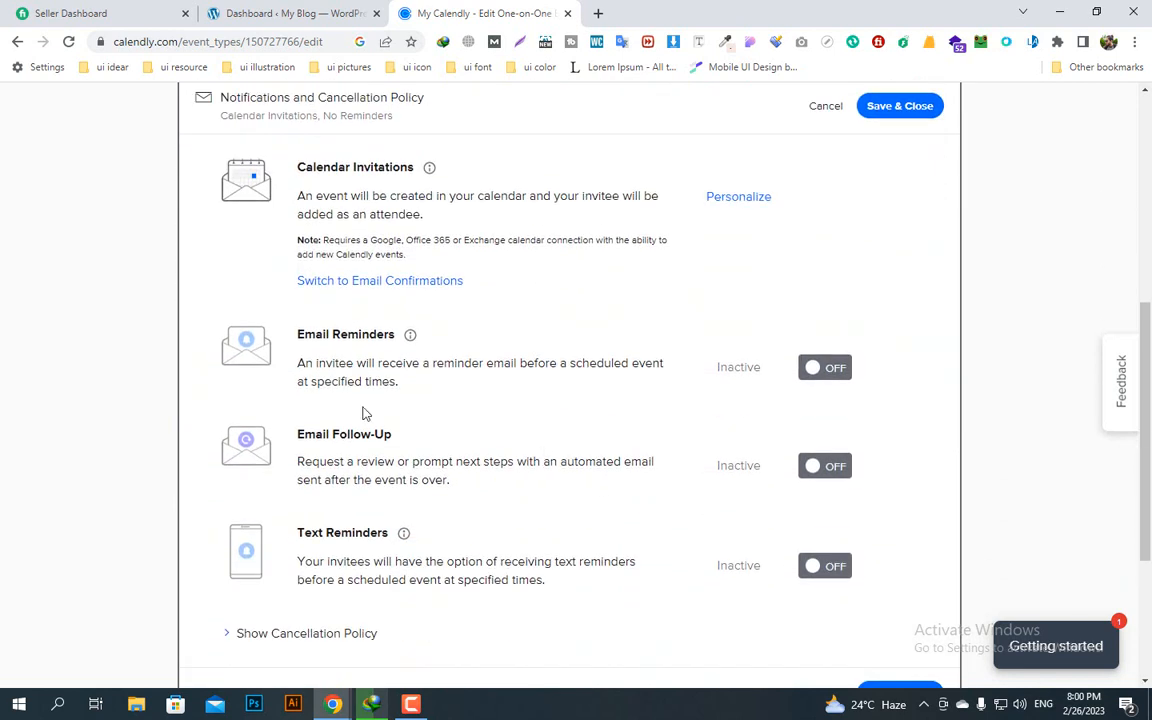
{"action": "left_click", "coordinate": [832, 370]}
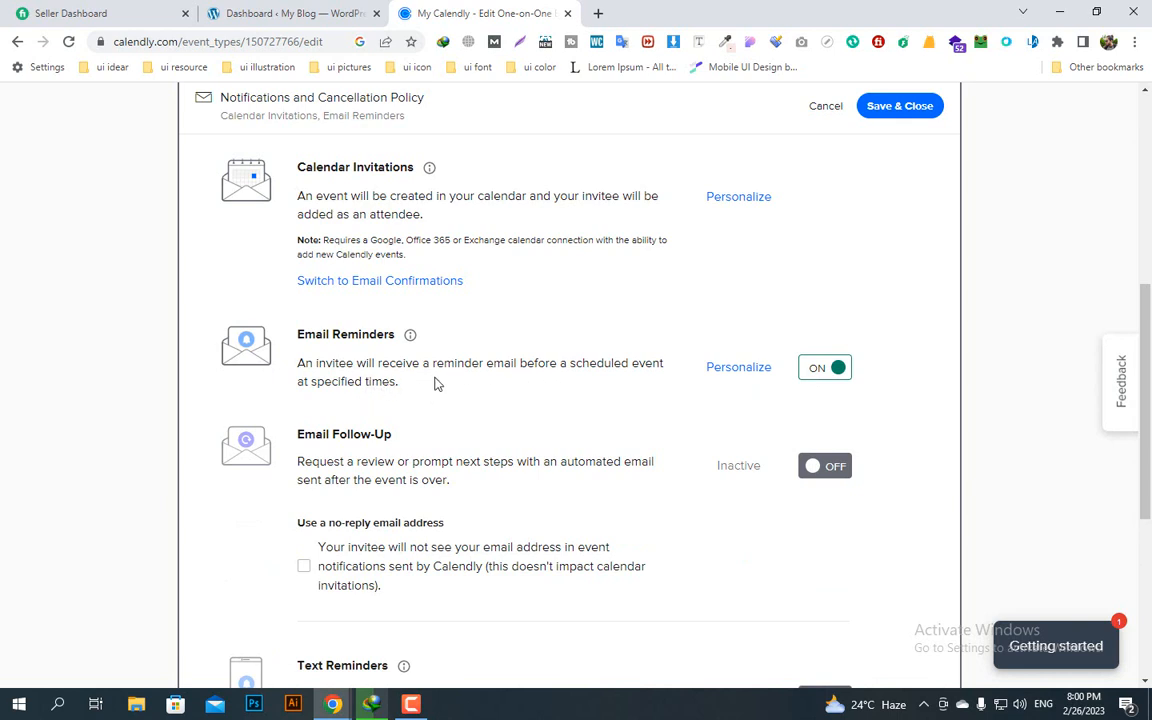
{"action": "scroll", "coordinate": [388, 470], "scroll_direction": "down", "scroll_amount": 4}
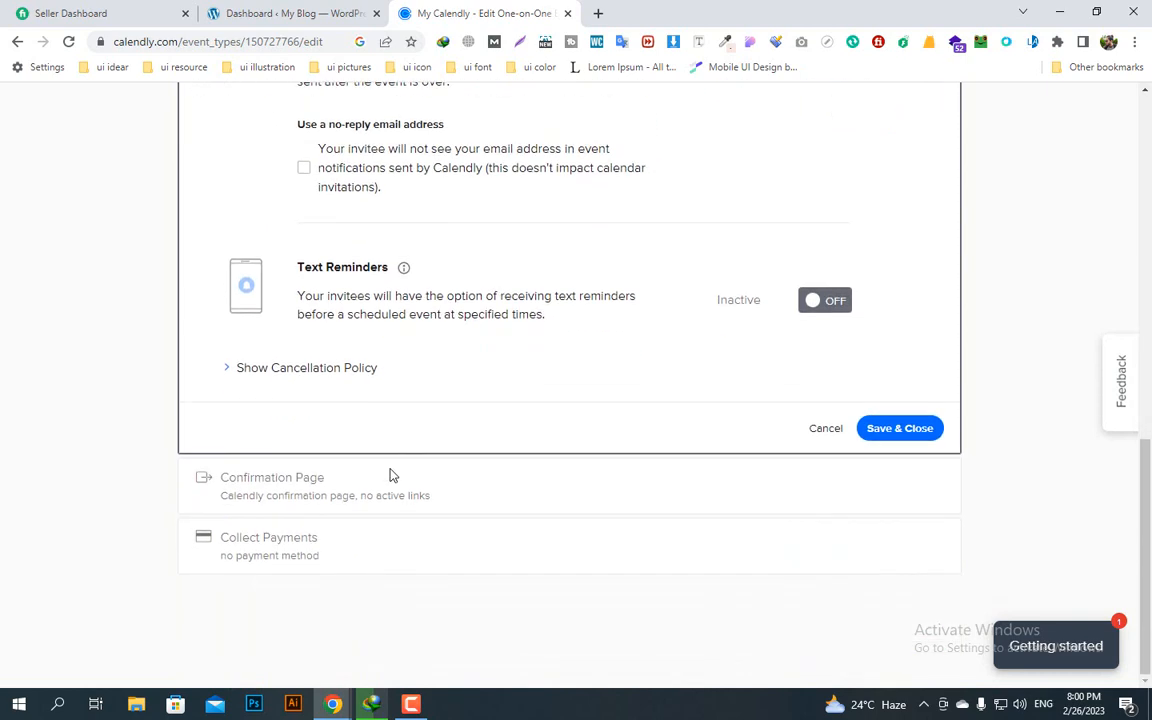
{"action": "left_click", "coordinate": [897, 433]}
Step: Set the event's on-confirmation action to Display Calendly confirmation page and close the confirmation settings
{"action": "left_click", "coordinate": [293, 496]}
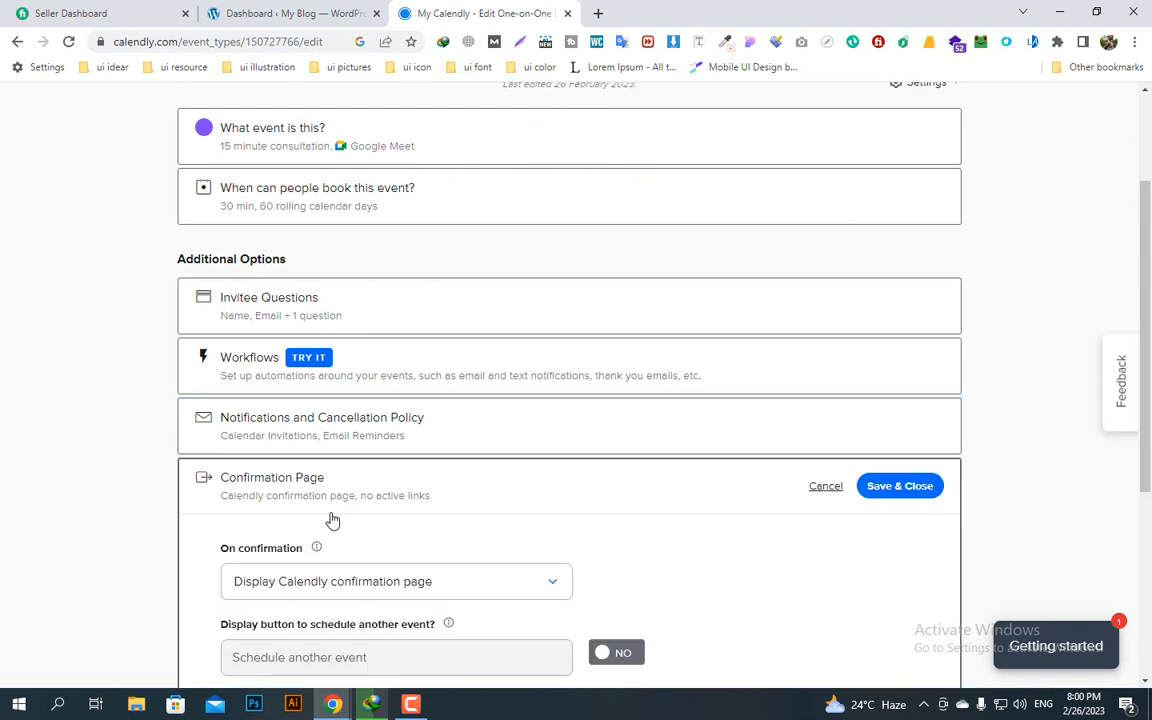
{"action": "left_click", "coordinate": [463, 508]}
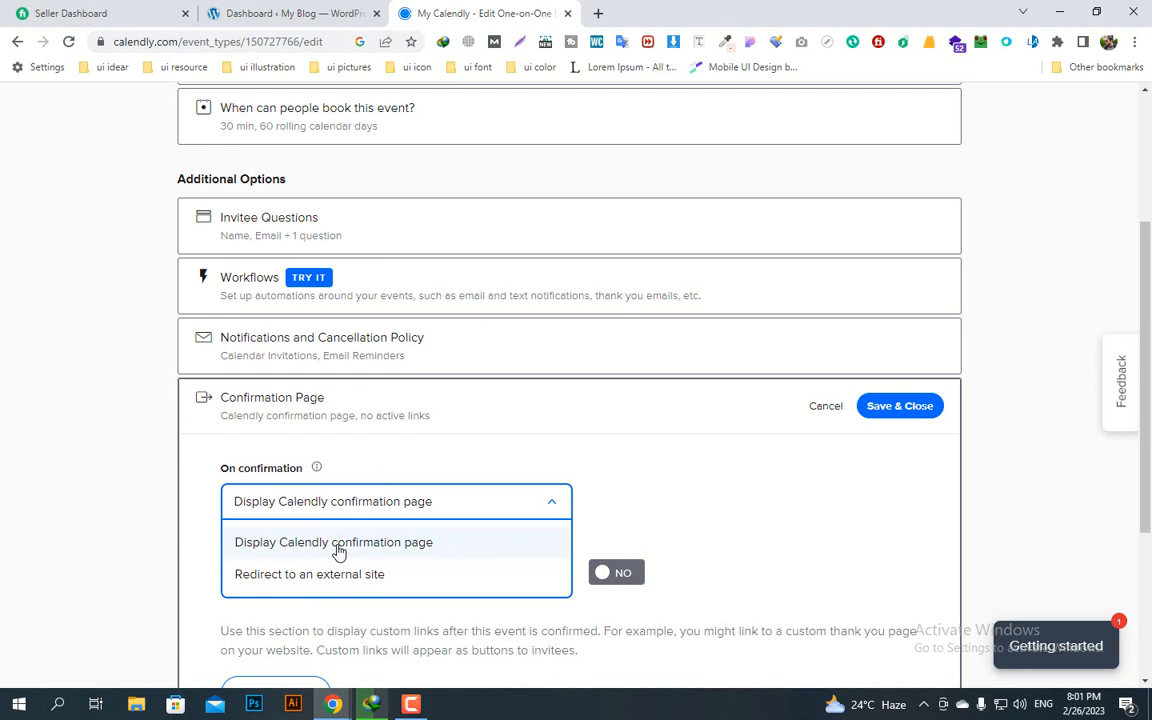
{"action": "left_click", "coordinate": [338, 545]}
{"action": "scroll", "coordinate": [340, 552], "scroll_direction": "down", "scroll_amount": 3}
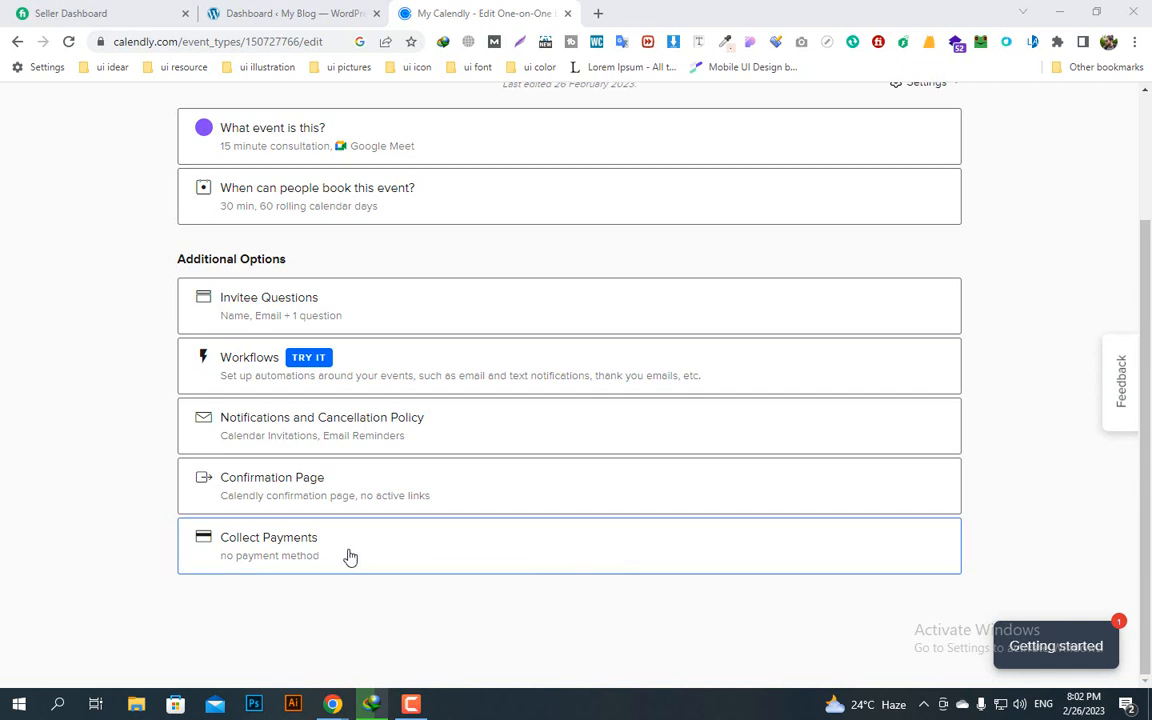
Step: Check the event's payment collection options and open the linked payment integrations page
{"action": "left_click", "coordinate": [296, 546]}
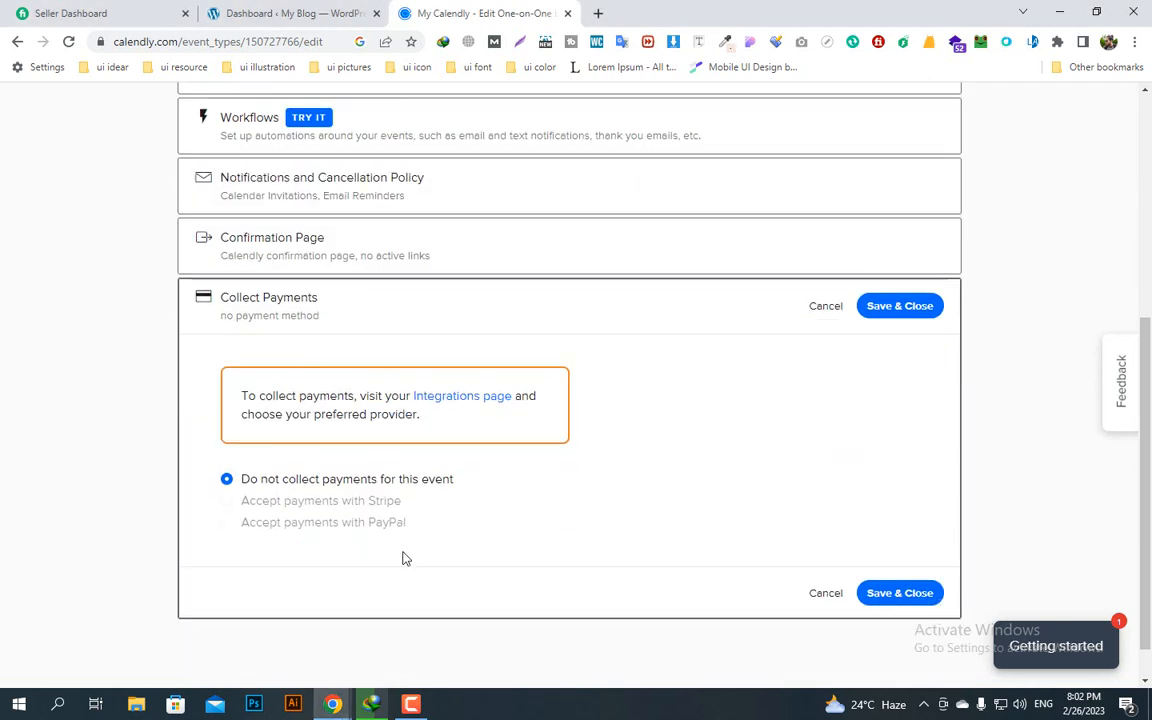
{"action": "left_click", "coordinate": [465, 401]}
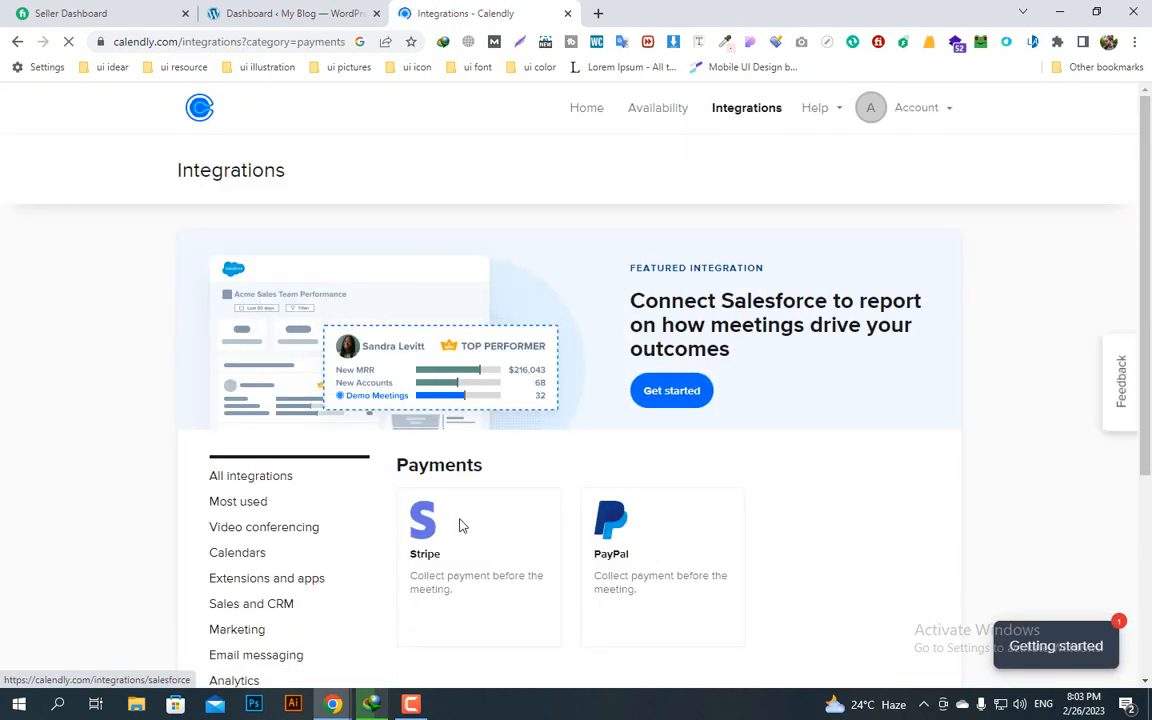
Step: Review the Stripe and PayPal payment integrations, including the PayPal connection requirements, without connecting either
{"action": "scroll", "coordinate": [458, 524], "scroll_direction": "down", "scroll_amount": 3}
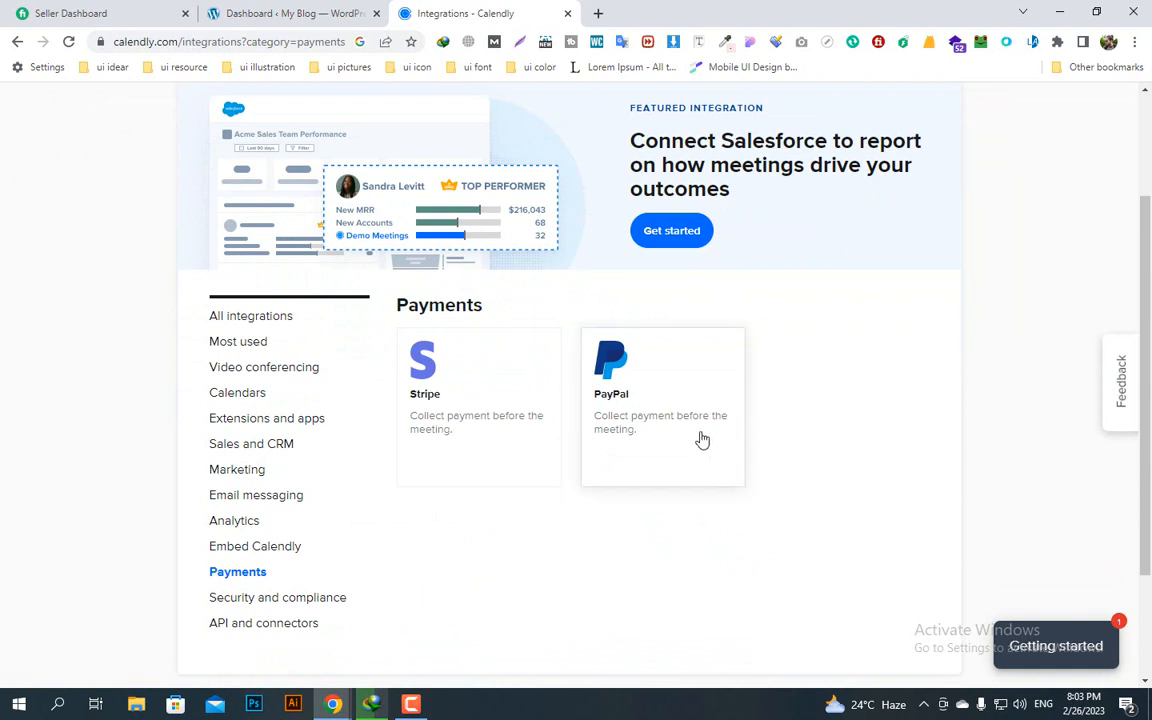
{"action": "scroll", "coordinate": [607, 532], "scroll_direction": "up", "scroll_amount": 1}
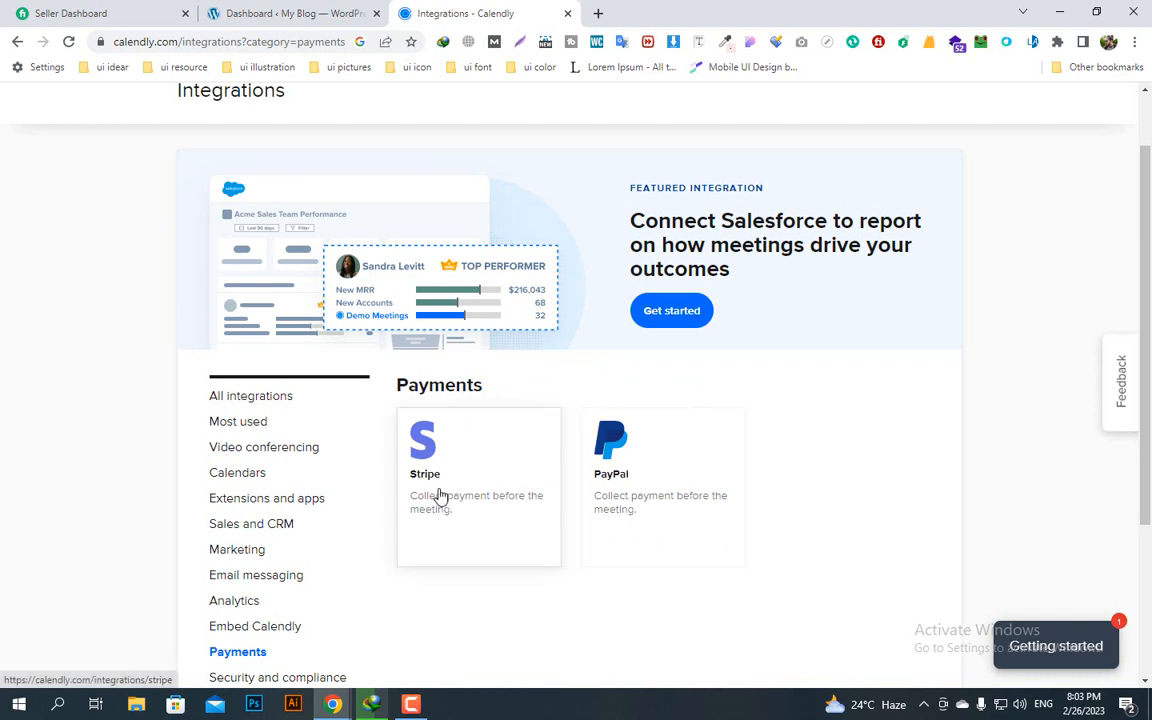
{"action": "left_click", "coordinate": [633, 476]}
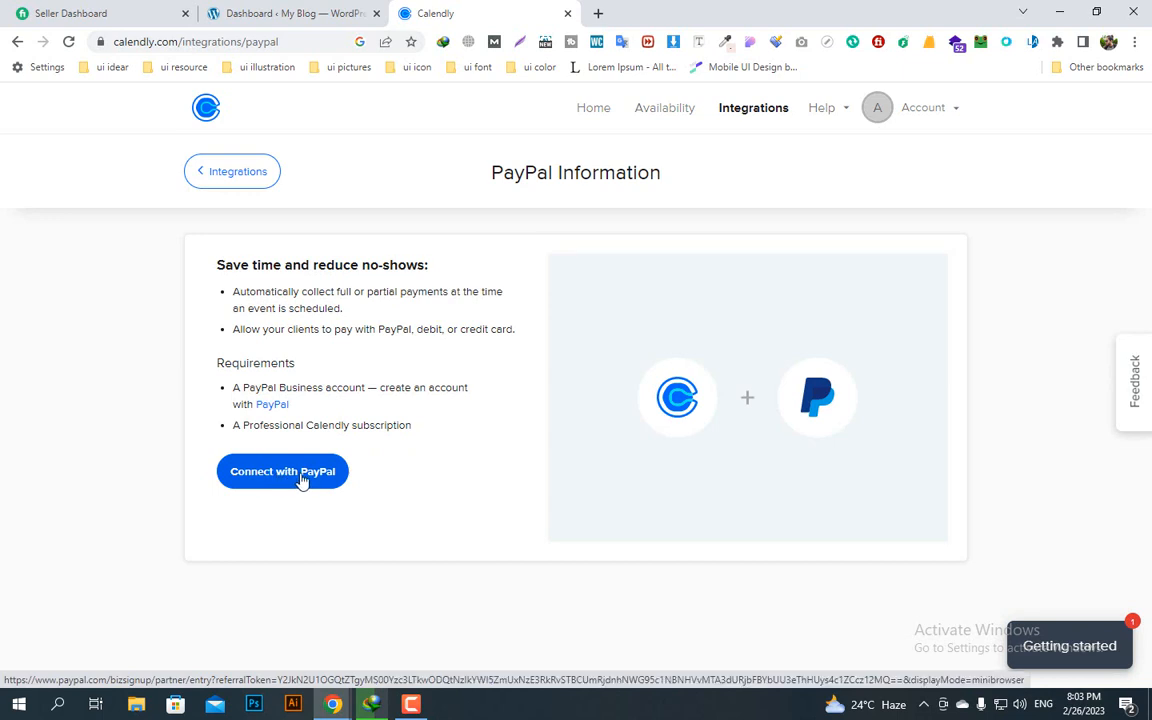
{"action": "left_click", "coordinate": [207, 176]}
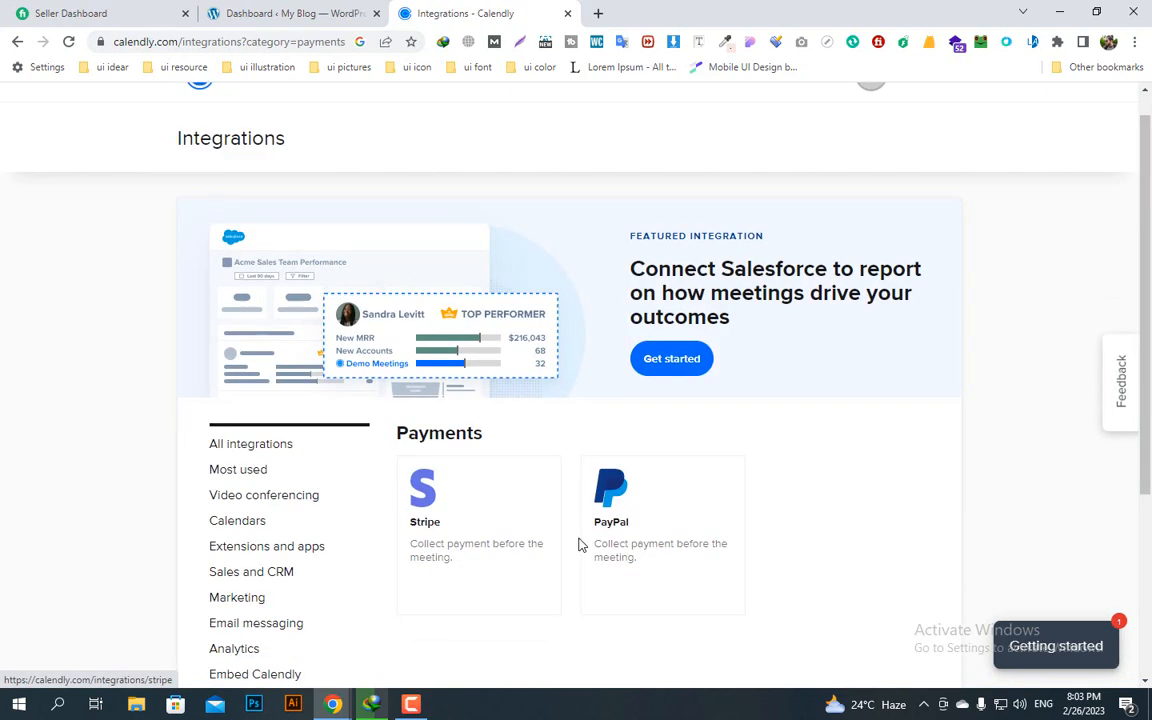
{"action": "scroll", "coordinate": [489, 429], "scroll_direction": "down", "scroll_amount": 5}
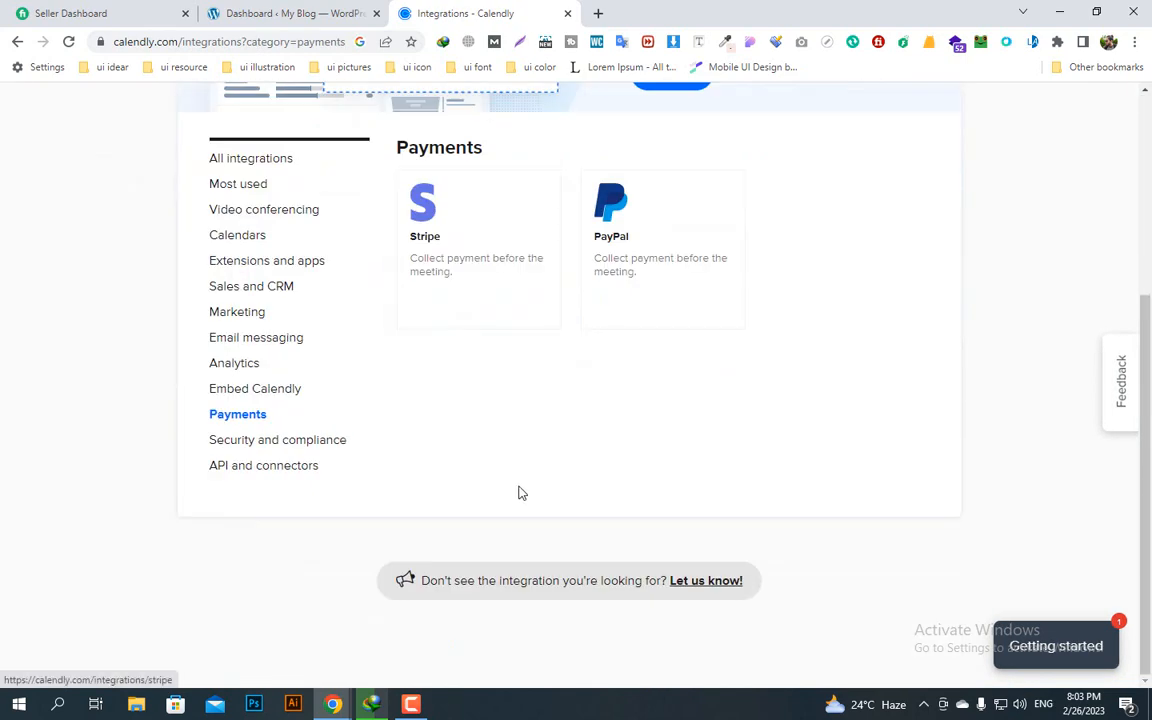
{"action": "scroll", "coordinate": [576, 573], "scroll_direction": "up", "scroll_amount": 5}
Step: Copy the Inline Embed website code for the 15 minute consultation event from its sharing options
{"action": "left_click", "coordinate": [586, 107]}
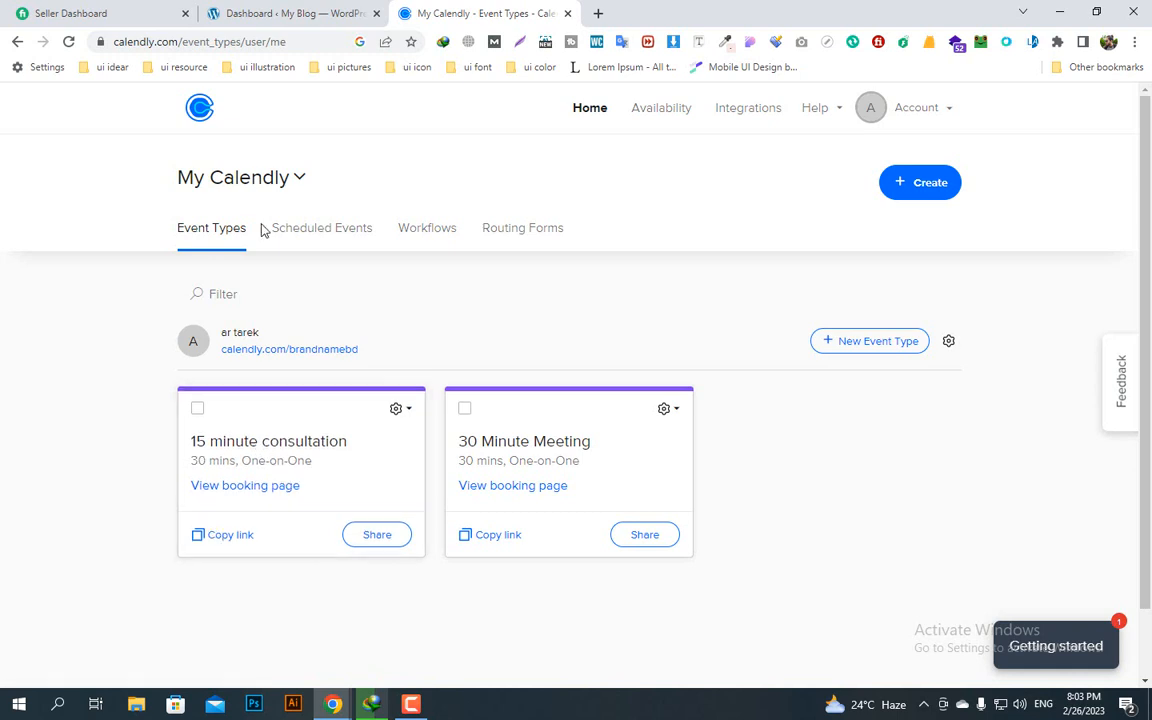
{"action": "left_click", "coordinate": [379, 538]}
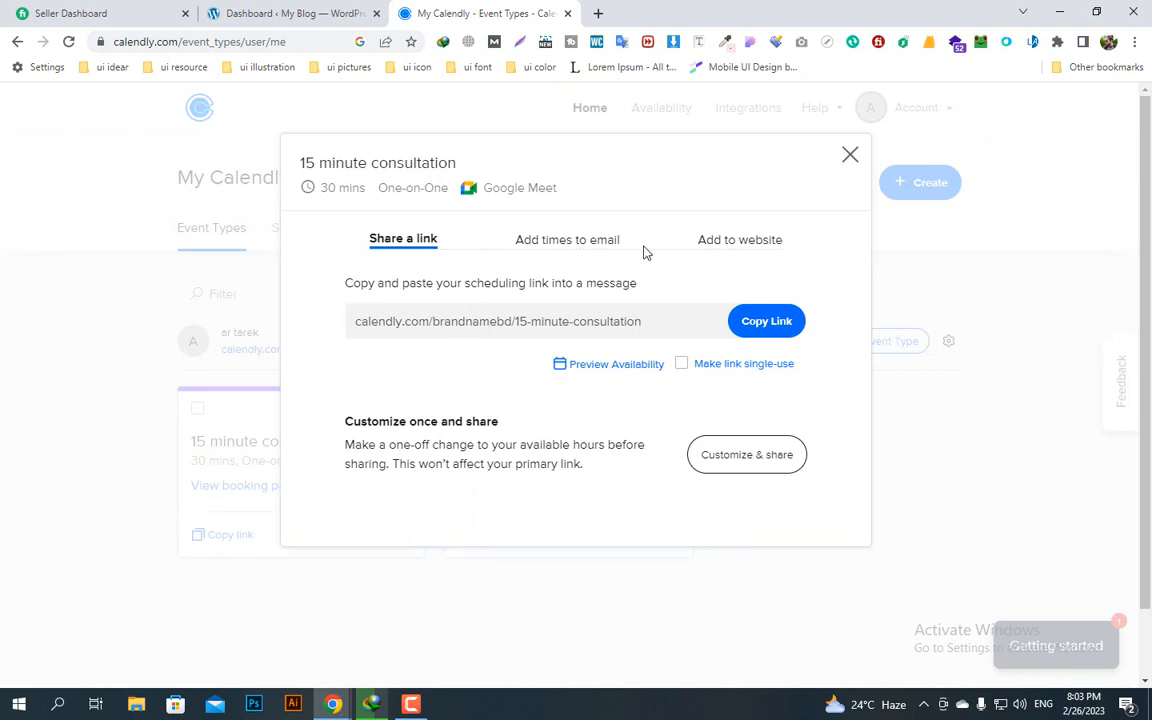
{"action": "left_click", "coordinate": [731, 246]}
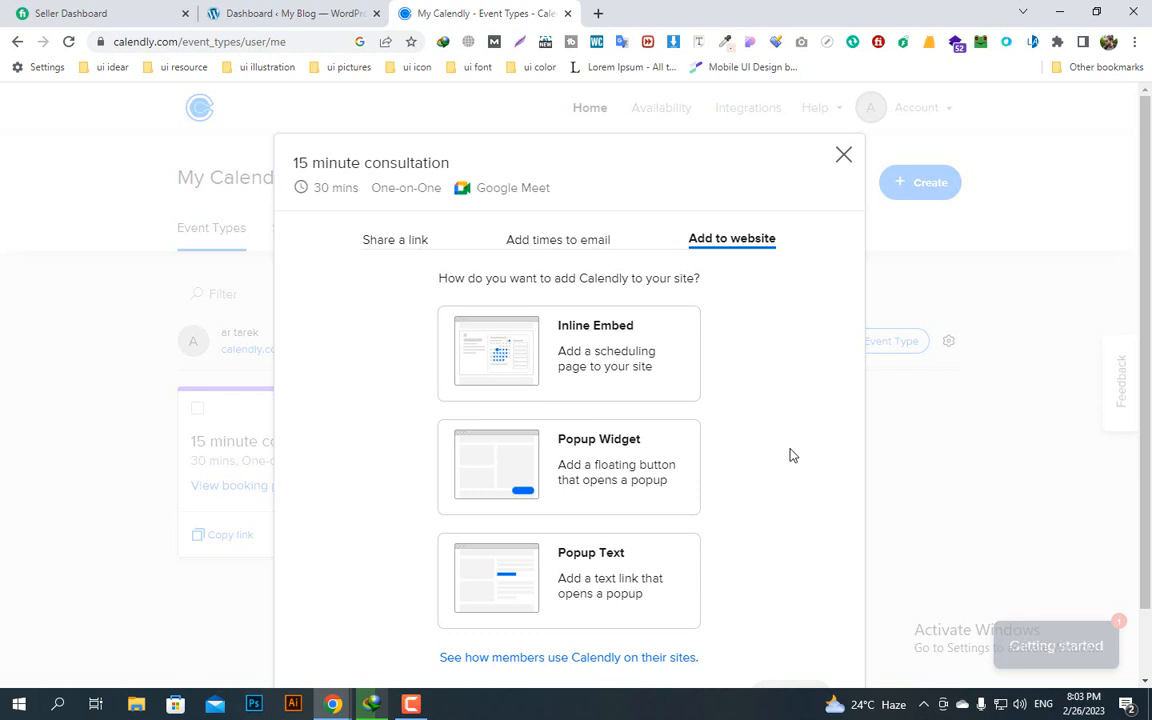
{"action": "left_click", "coordinate": [625, 362]}
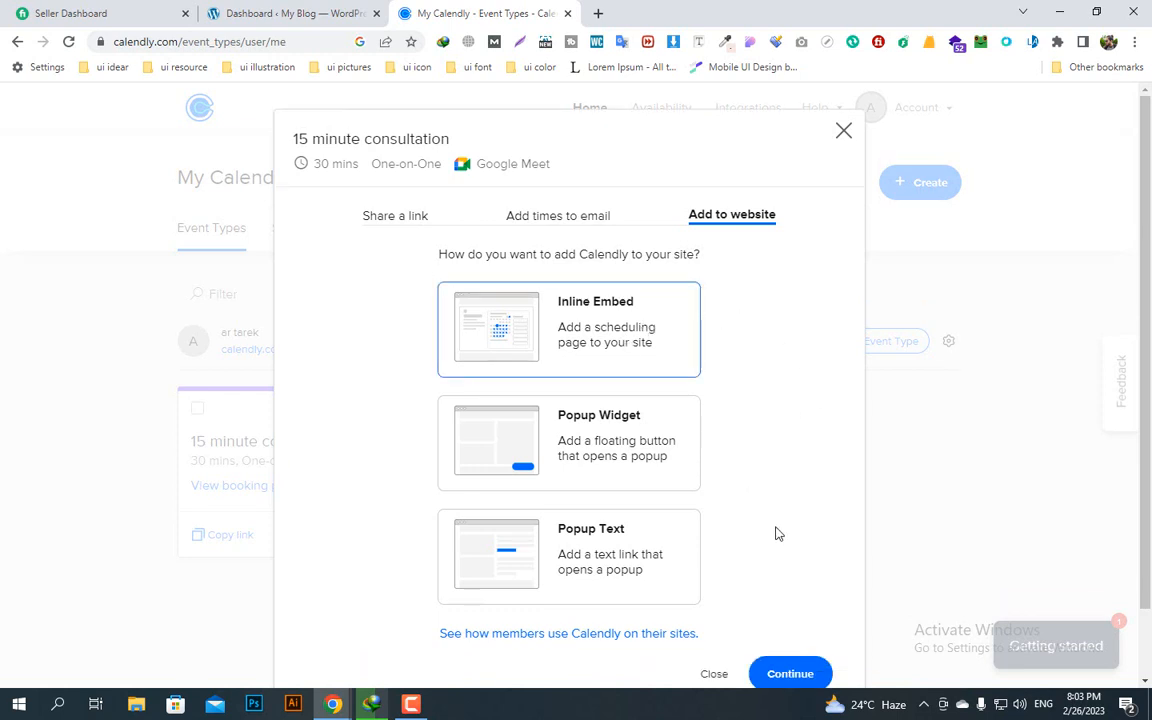
{"action": "left_click", "coordinate": [790, 633]}
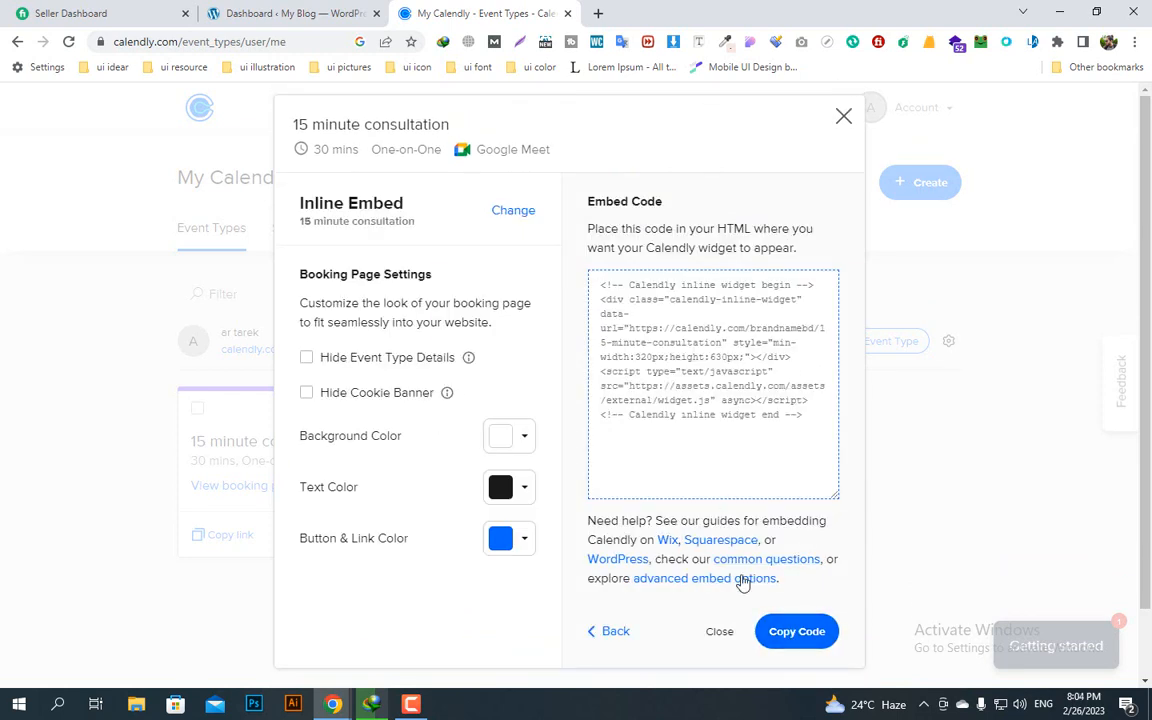
{"action": "left_click", "coordinate": [800, 637]}
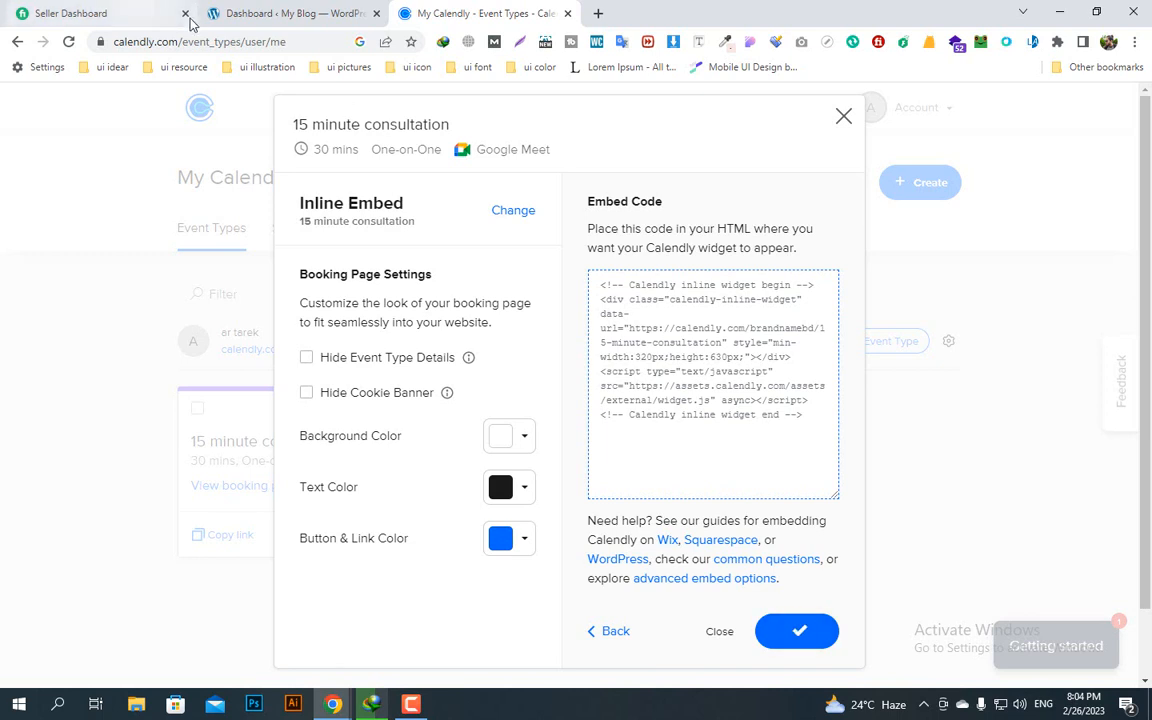
Step: Switch to the WordPress dashboard and add a new page titled "booking" in a separate browser tab
{"action": "left_click", "coordinate": [283, 10]}
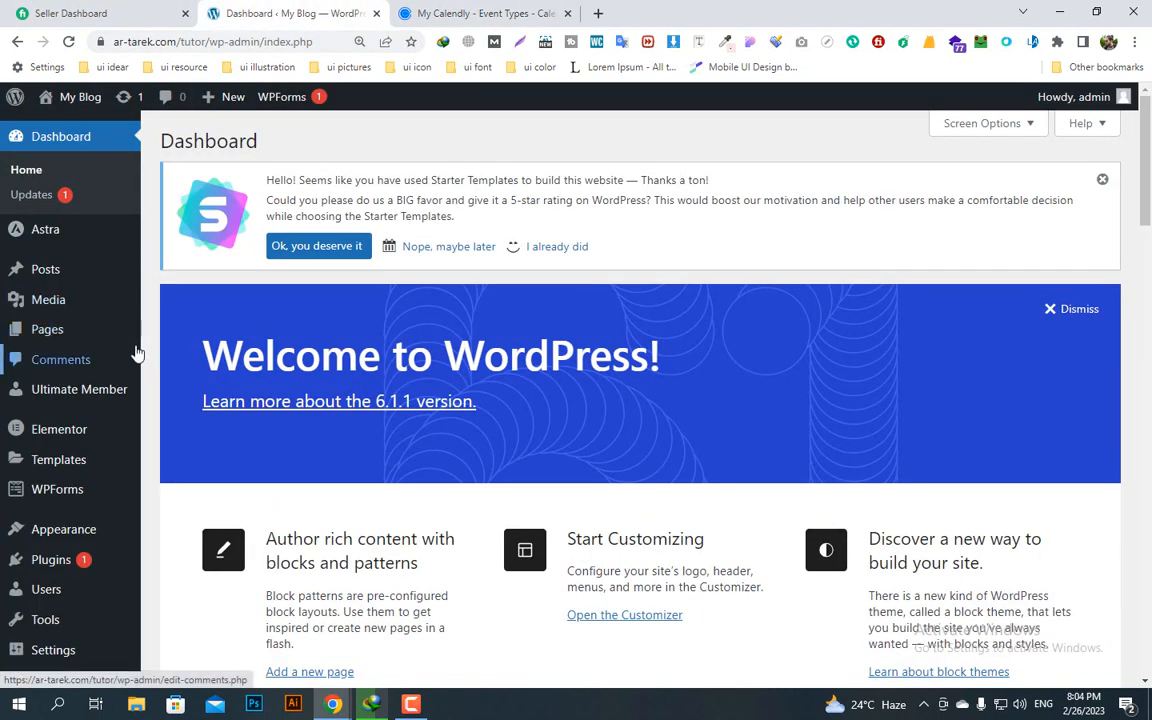
{"action": "mouse_move", "coordinate": [37, 341]}
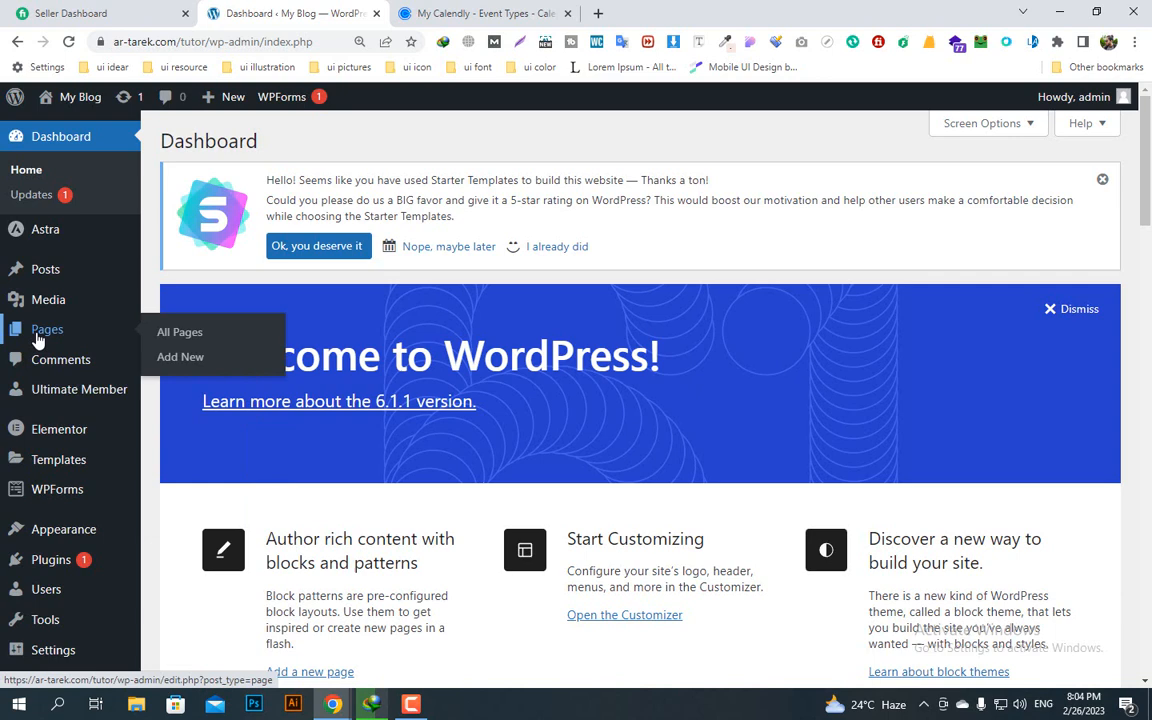
{"action": "right_click", "coordinate": [180, 357]}
{"action": "left_click", "coordinate": [215, 367]}
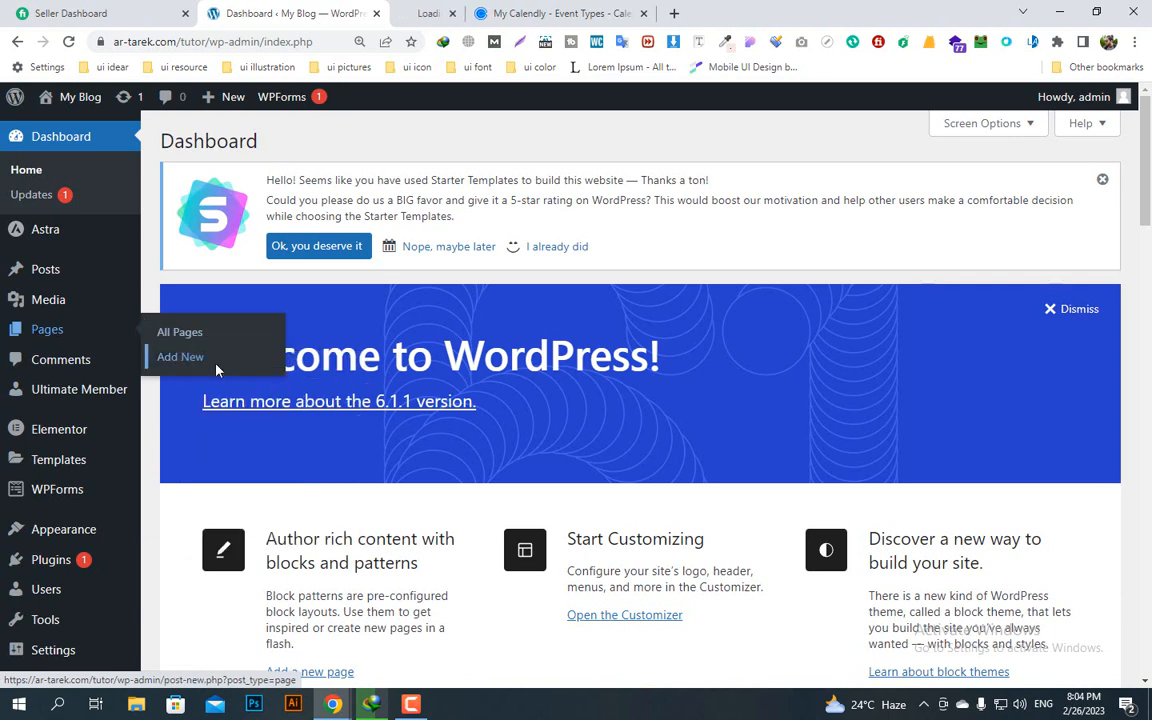
{"action": "left_click", "coordinate": [440, 13]}
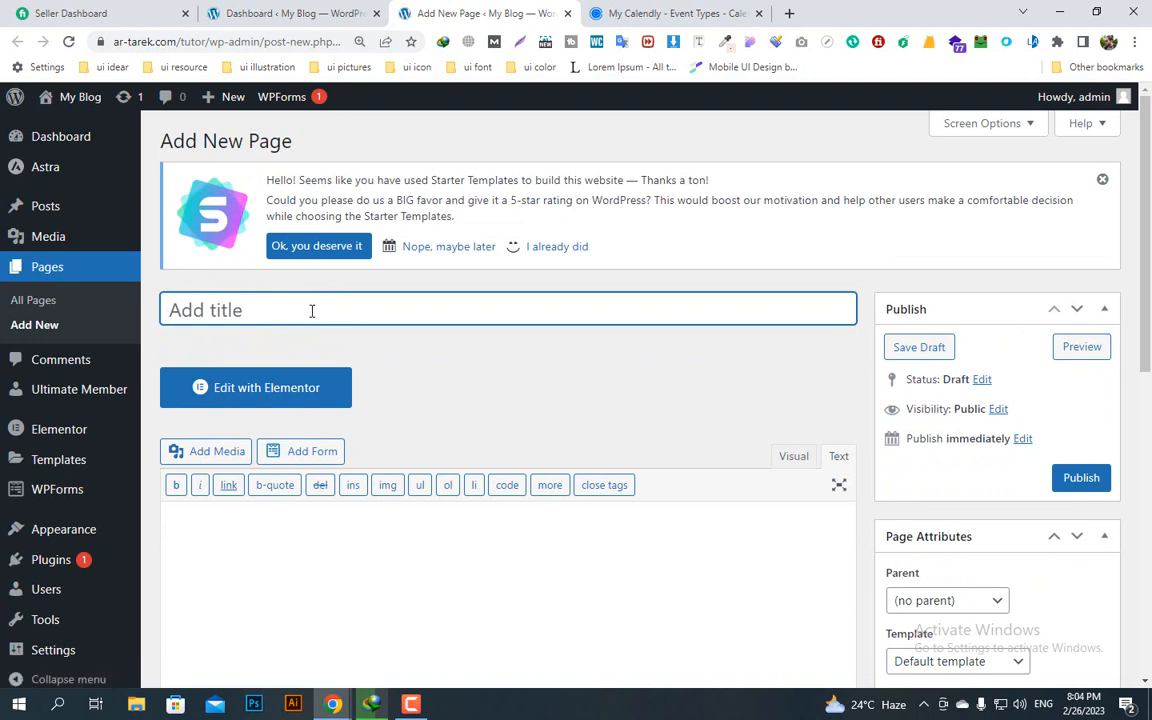
{"action": "type", "text": "booking"}
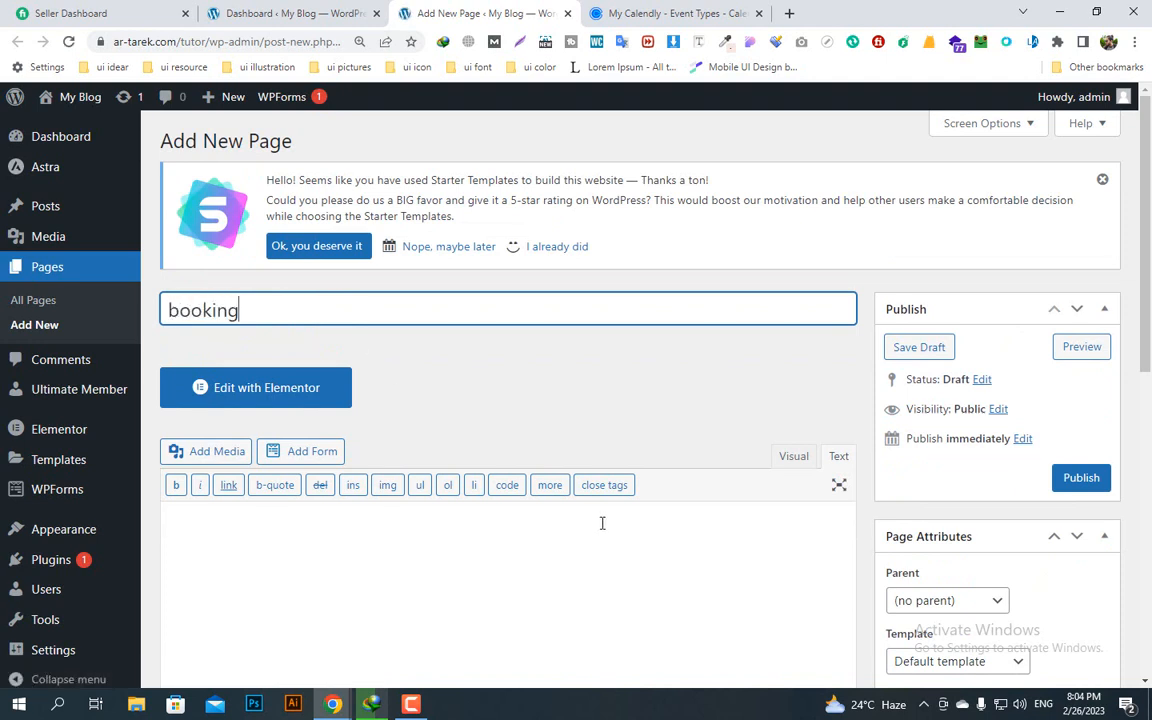
Step: Paste the copied Calendly embed code into the booking page's content in Text mode and publish the page
{"action": "scroll", "coordinate": [602, 523], "scroll_direction": "down", "scroll_amount": 1}
{"action": "left_click", "coordinate": [838, 382]}
{"action": "scroll", "coordinate": [349, 296], "scroll_direction": "down", "scroll_amount": 3}
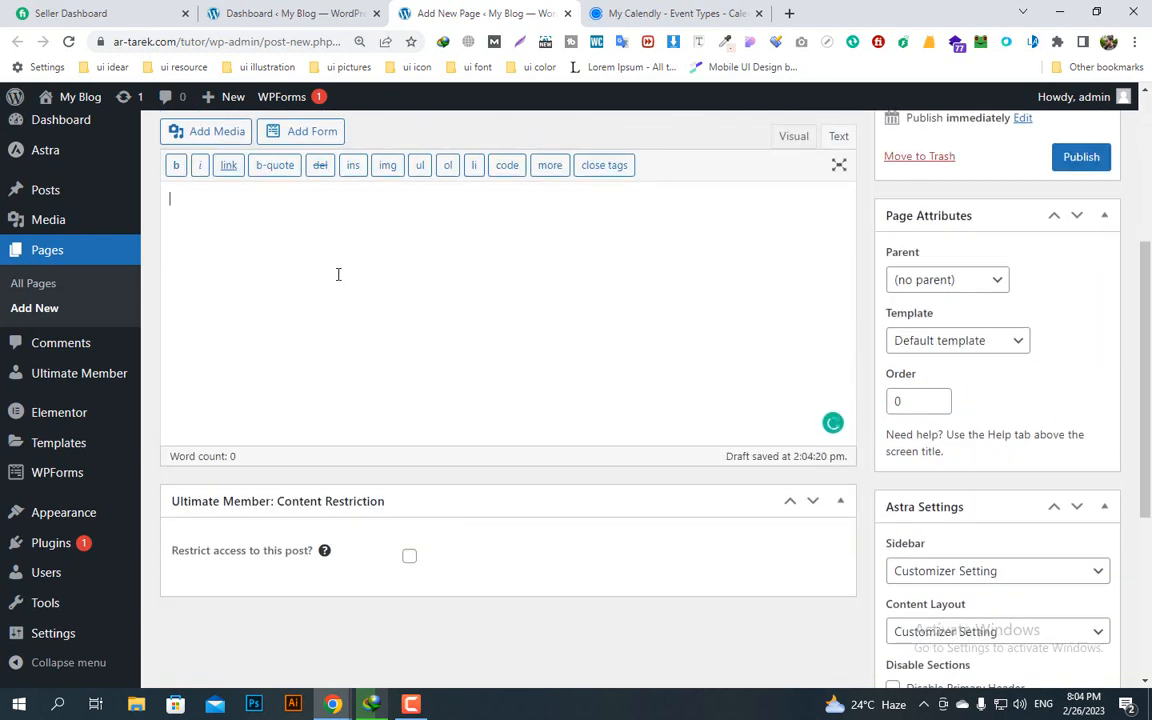
{"action": "left_click", "coordinate": [338, 274]}
{"action": "key", "text": "ctrl+v"}
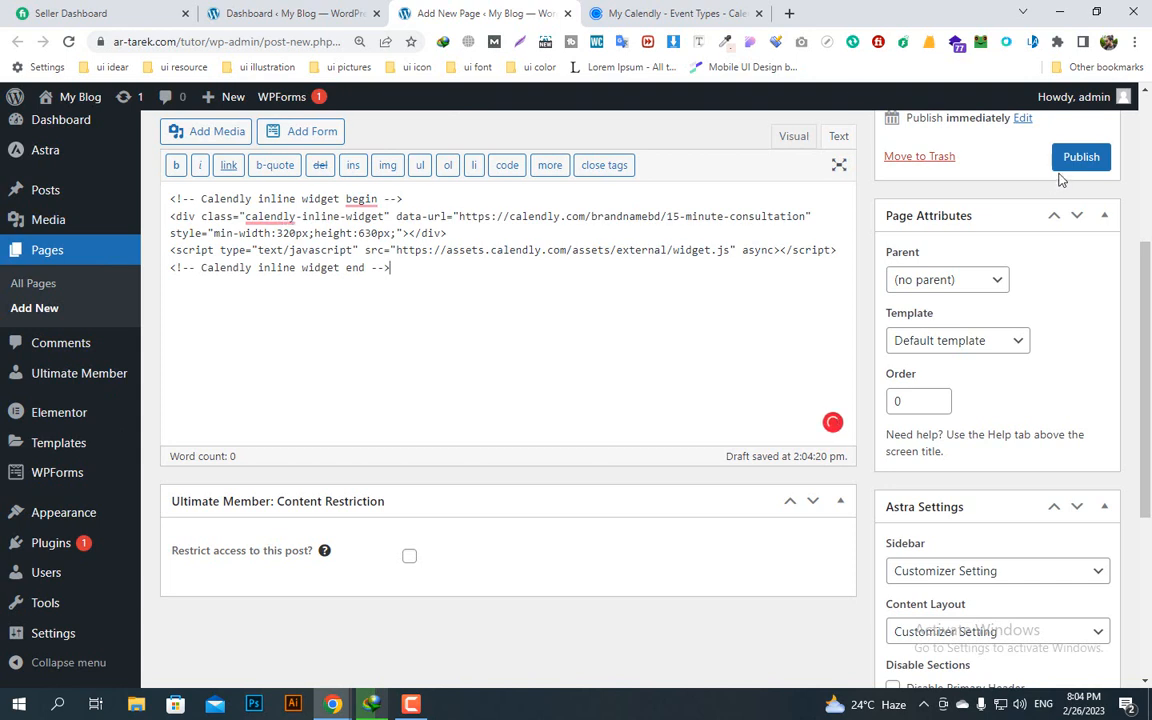
{"action": "left_click", "coordinate": [1081, 158]}
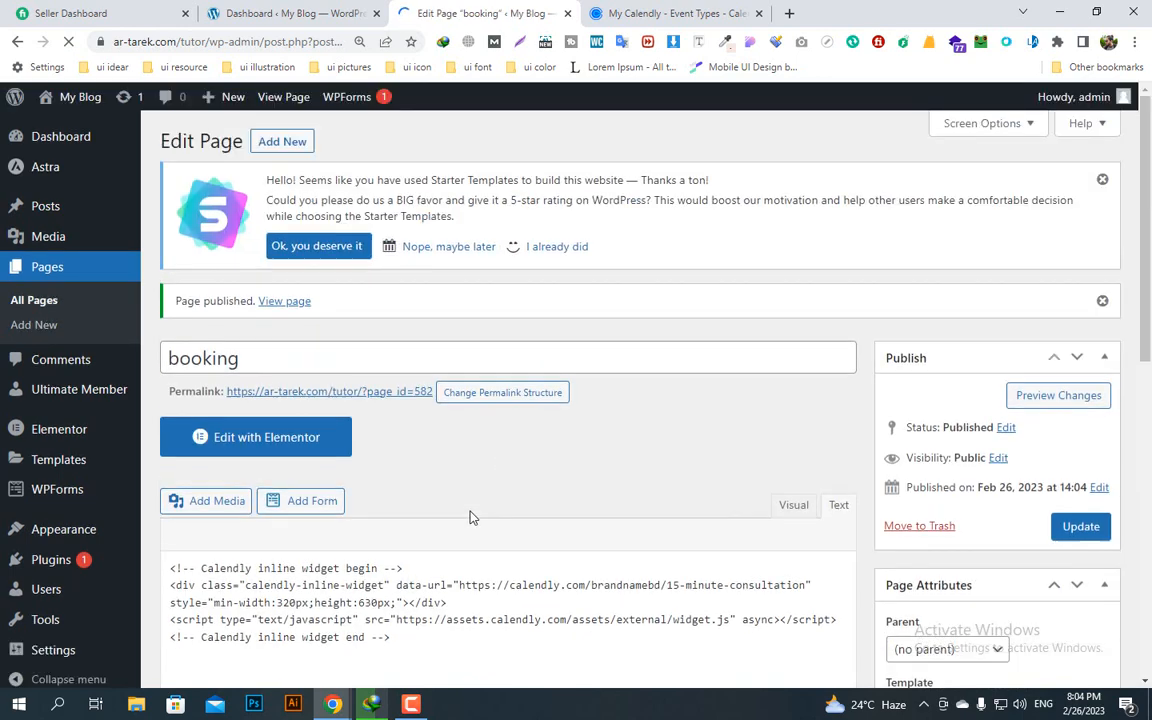
Step: View the published booking page, examine the embedded Calendly calendar and select February 27 to show its time slots
{"action": "left_click", "coordinate": [285, 301]}
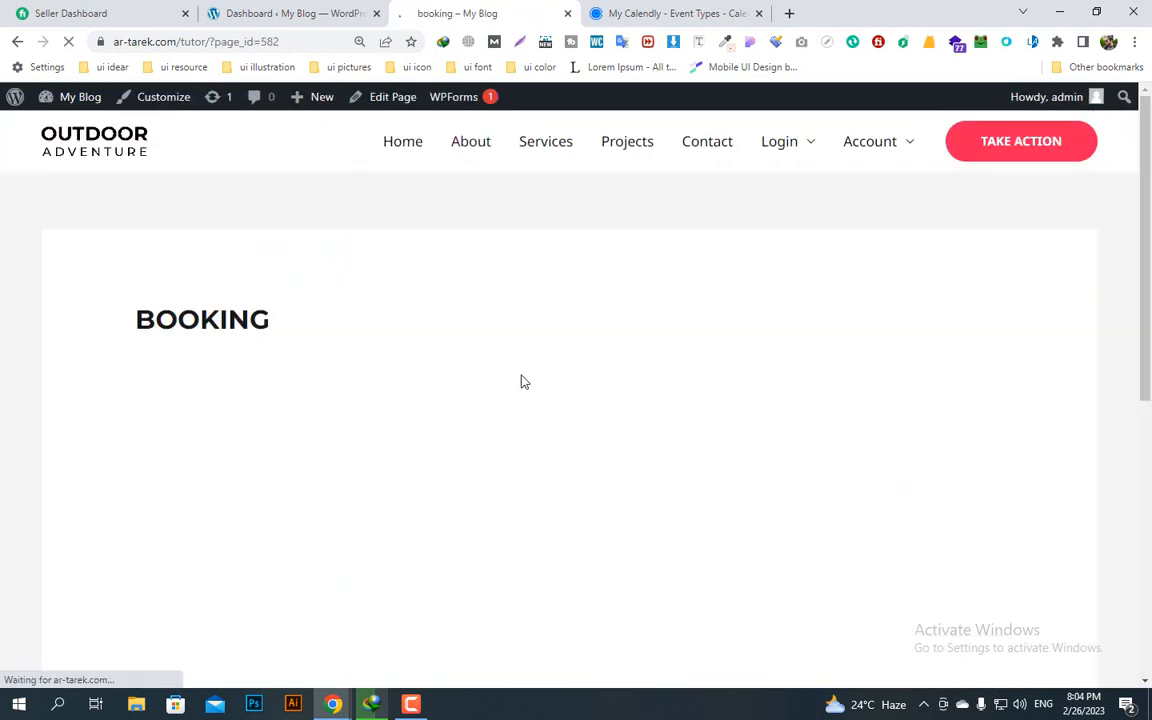
{"action": "scroll", "coordinate": [519, 397], "scroll_direction": "down", "scroll_amount": 3}
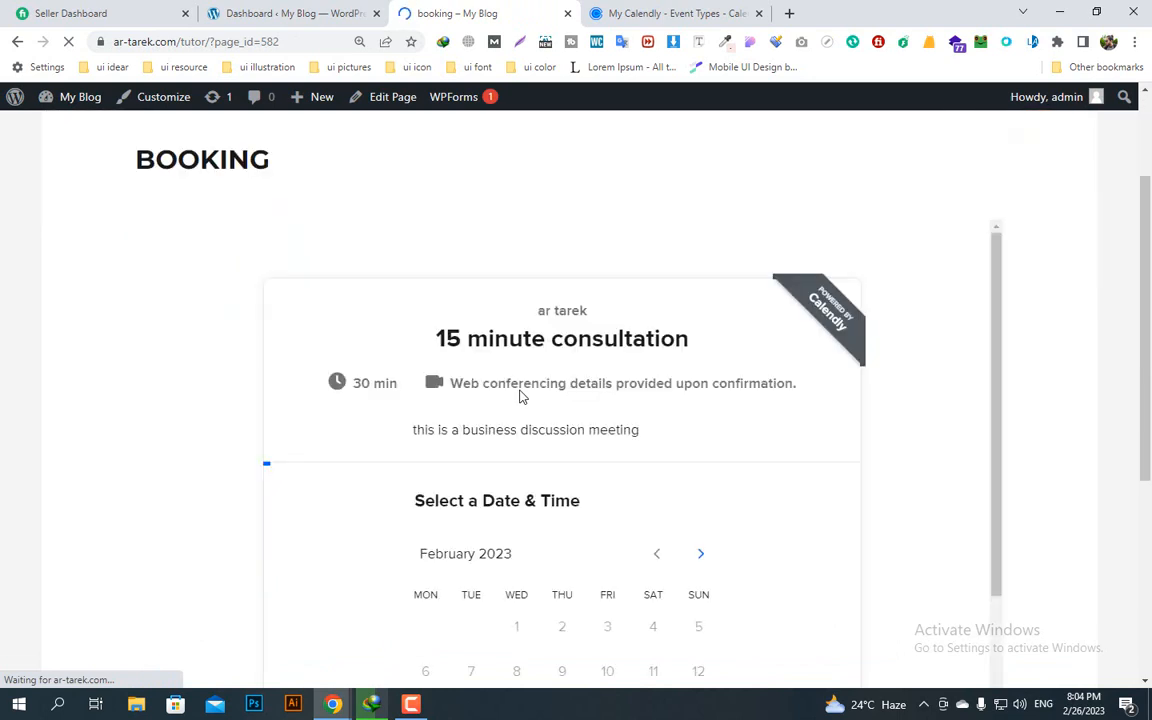
{"action": "scroll", "coordinate": [519, 397], "scroll_direction": "down", "scroll_amount": 2}
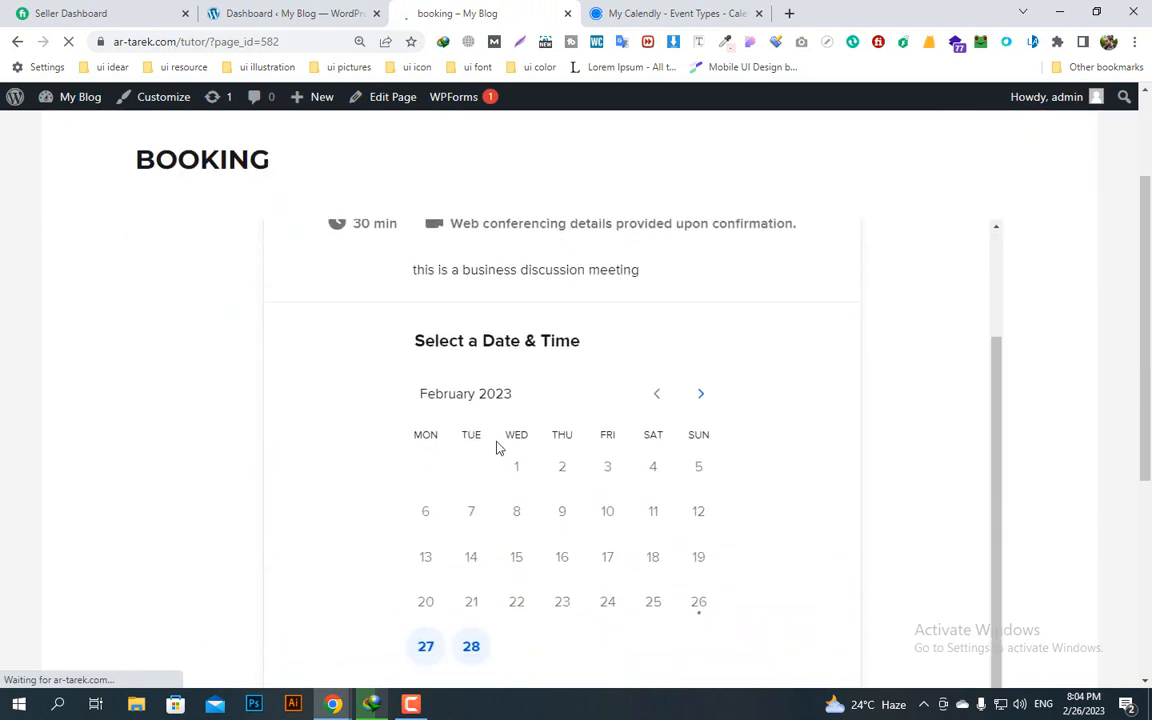
{"action": "scroll", "coordinate": [500, 445], "scroll_direction": "up", "scroll_amount": 2}
{"action": "scroll", "coordinate": [553, 447], "scroll_direction": "down", "scroll_amount": 2}
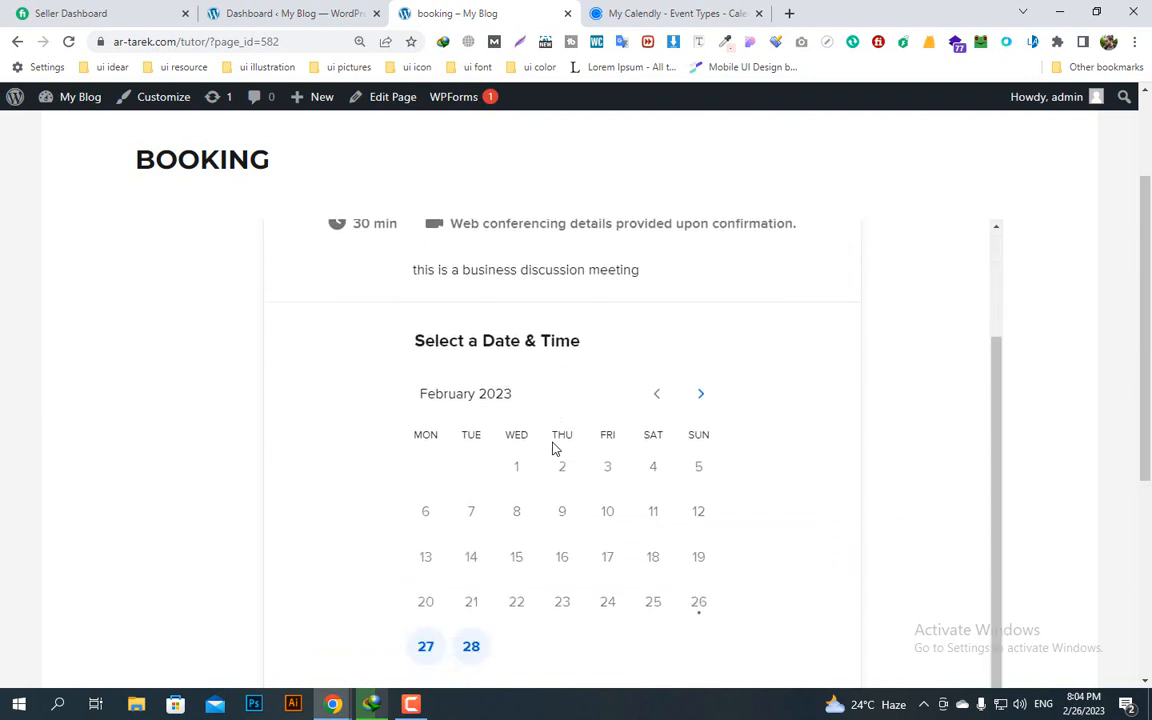
{"action": "scroll", "coordinate": [571, 494], "scroll_direction": "down", "scroll_amount": 1}
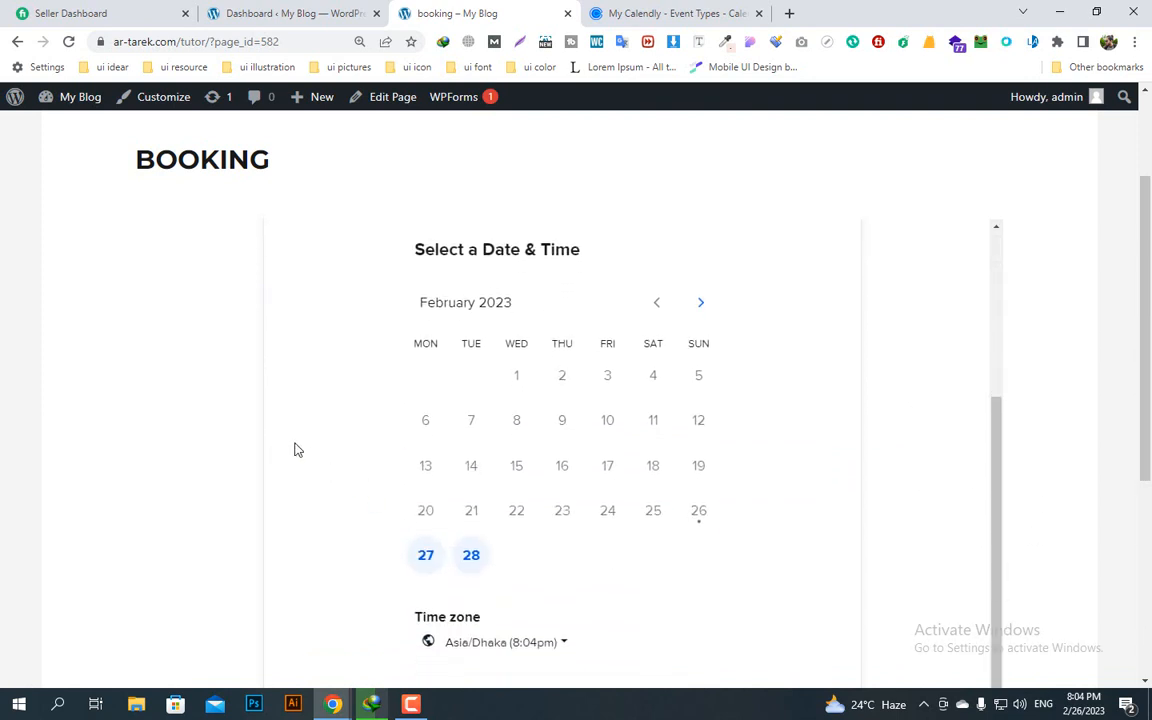
{"action": "scroll", "coordinate": [237, 427], "scroll_direction": "down", "scroll_amount": 1}
{"action": "scroll", "coordinate": [581, 437], "scroll_direction": "down", "scroll_amount": 1}
{"action": "scroll", "coordinate": [576, 440], "scroll_direction": "up", "scroll_amount": 1}
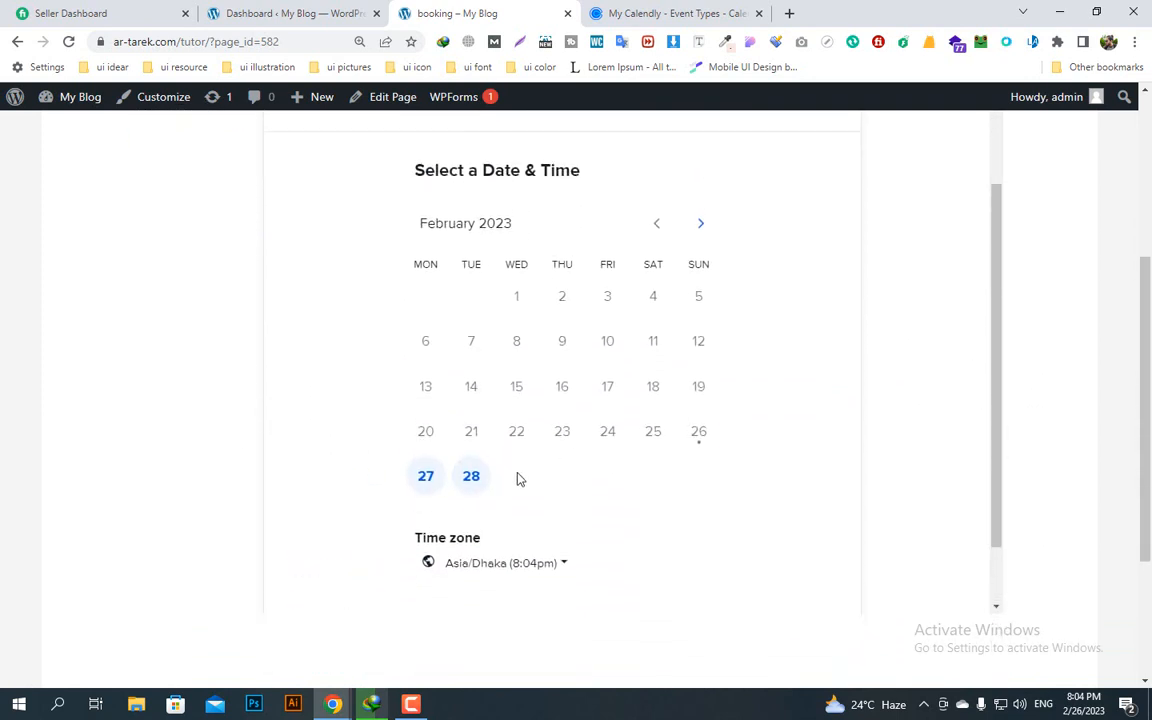
{"action": "scroll", "coordinate": [494, 520], "scroll_direction": "up", "scroll_amount": 2}
{"action": "scroll", "coordinate": [445, 483], "scroll_direction": "down", "scroll_amount": 2}
{"action": "left_click", "coordinate": [432, 481]}
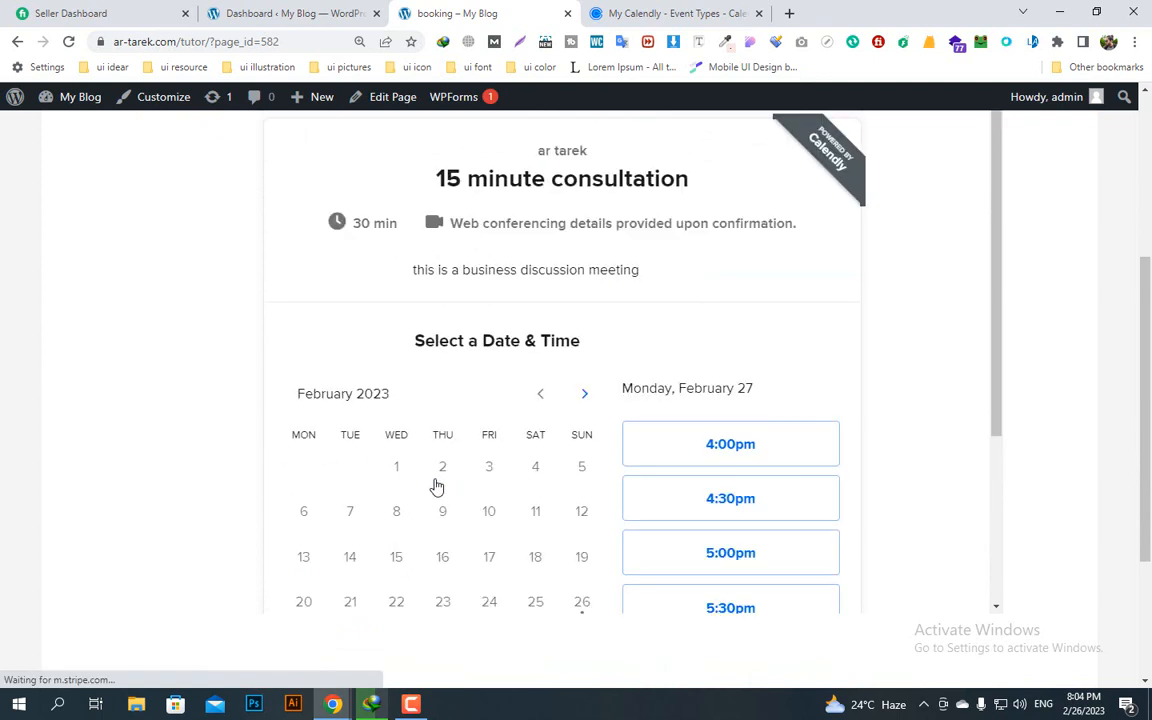
{"action": "scroll", "coordinate": [733, 440], "scroll_direction": "down", "scroll_amount": 1}
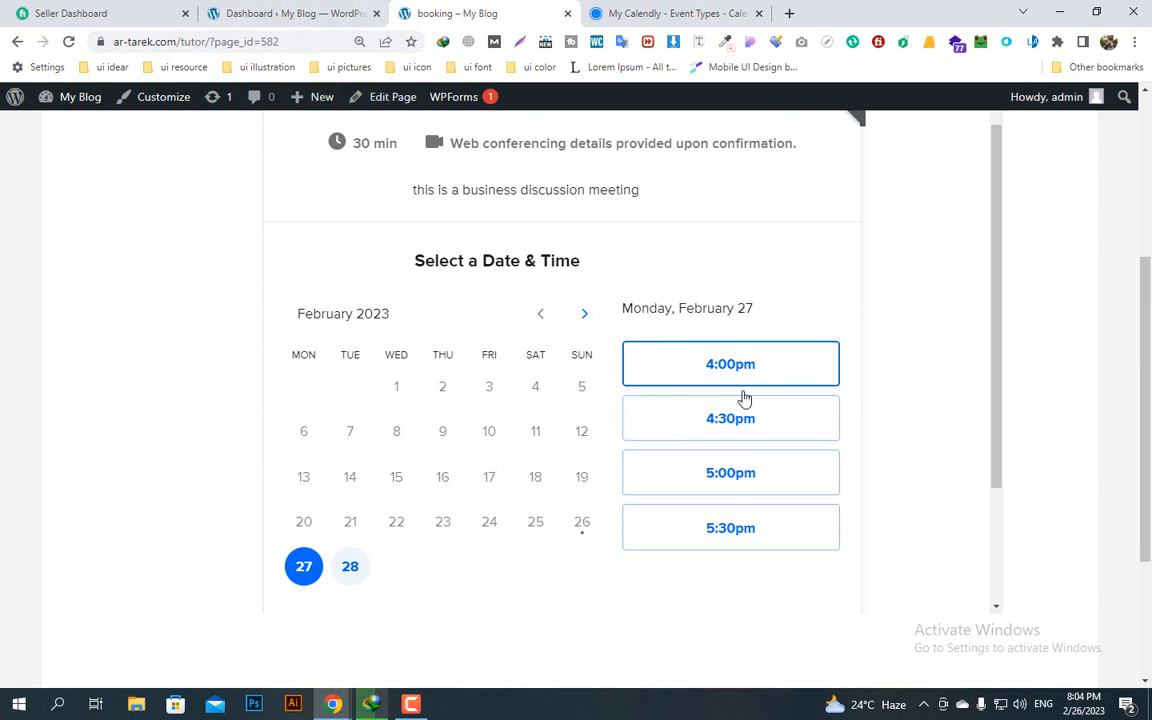
Step: Compare the embedded calendar on the booking page with the event's Inline Embed settings in Calendly
{"action": "left_click", "coordinate": [290, 10]}
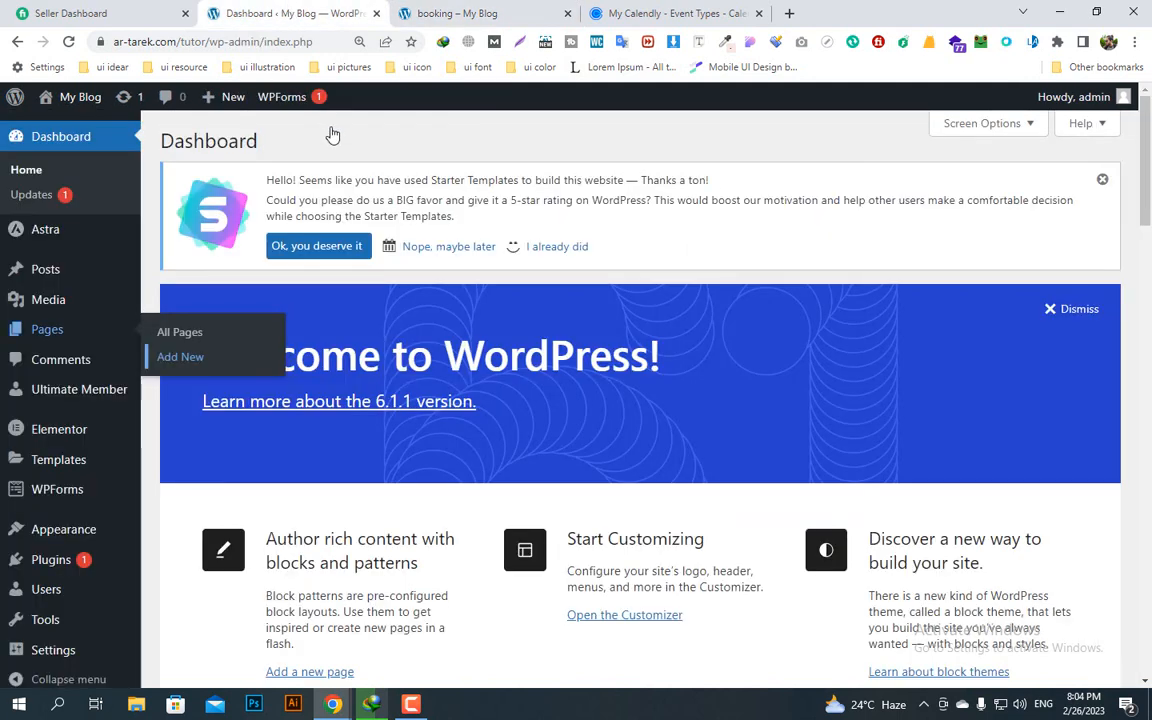
{"action": "left_click", "coordinate": [453, 11]}
{"action": "left_click", "coordinate": [625, 11]}
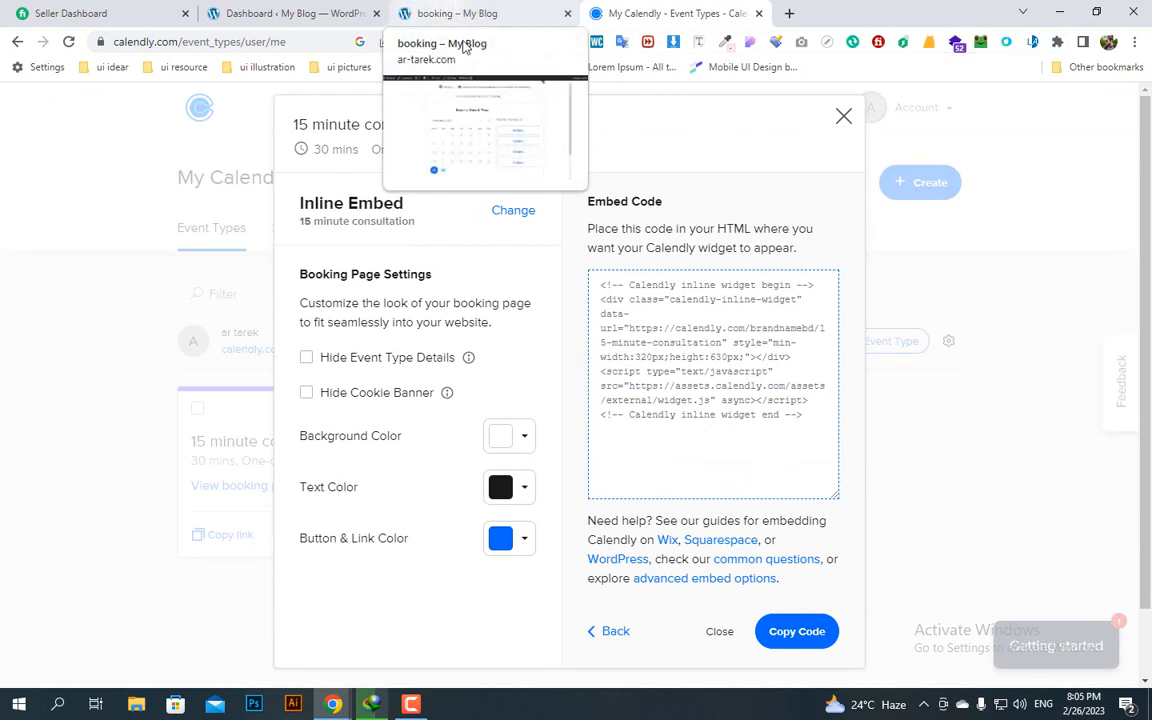
{"action": "left_click", "coordinate": [468, 10]}
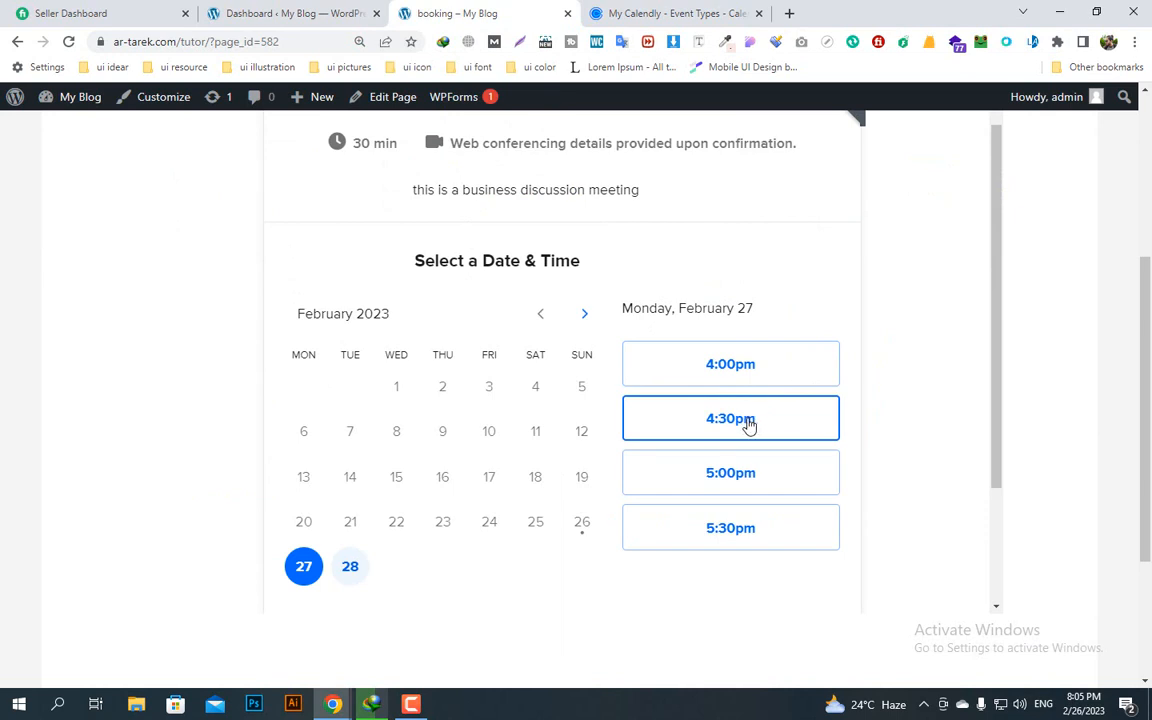
{"action": "left_click", "coordinate": [622, 10]}
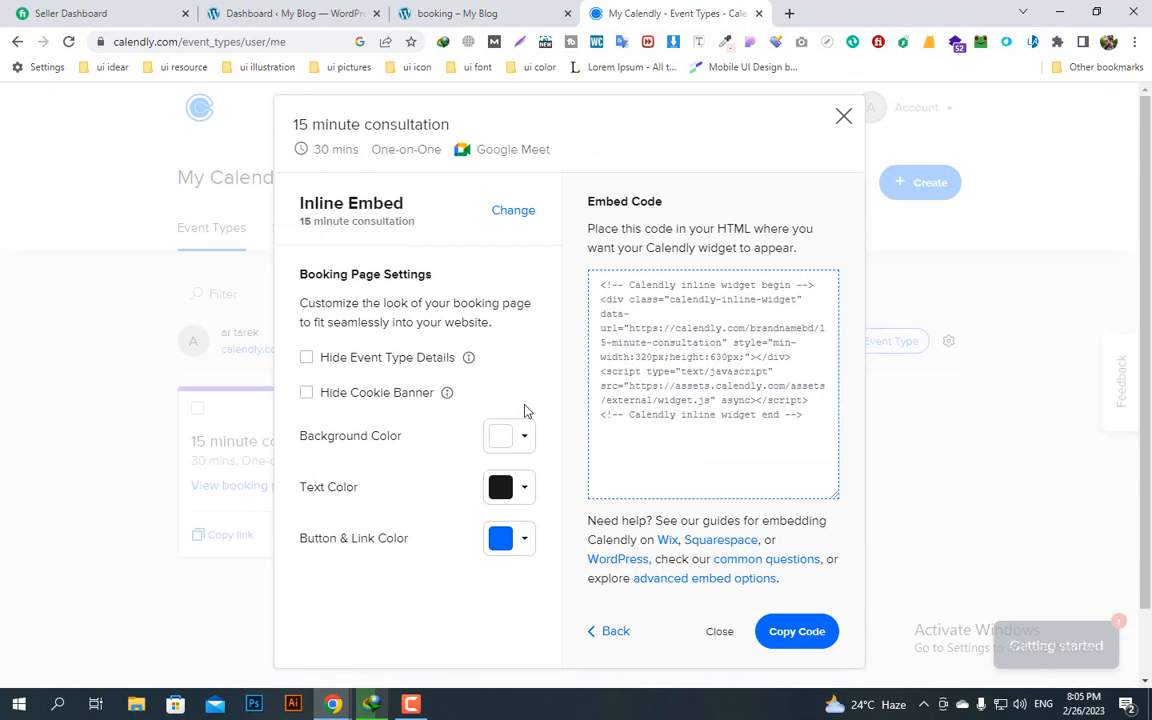
{"action": "left_click", "coordinate": [460, 13]}
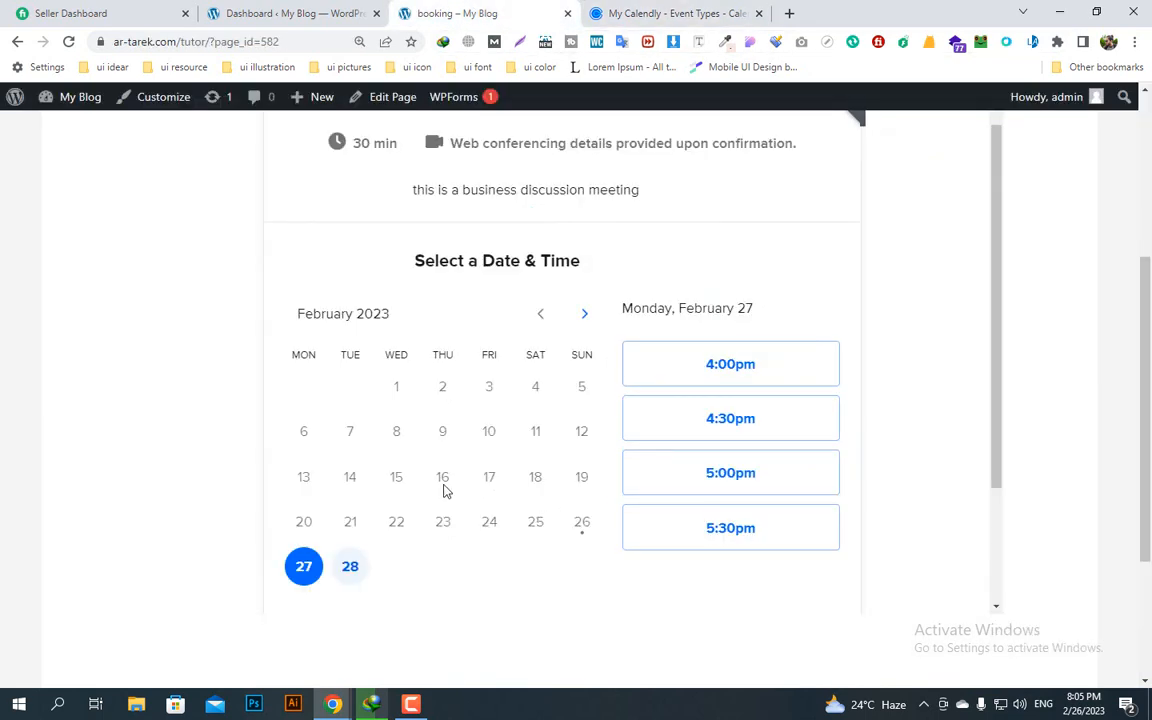
Step: Examine the embedded booking widget's event details, calendar, time slots and time zone on the published page
{"action": "scroll", "coordinate": [483, 532], "scroll_direction": "up", "scroll_amount": 1}
{"action": "scroll", "coordinate": [485, 527], "scroll_direction": "down", "scroll_amount": 1}
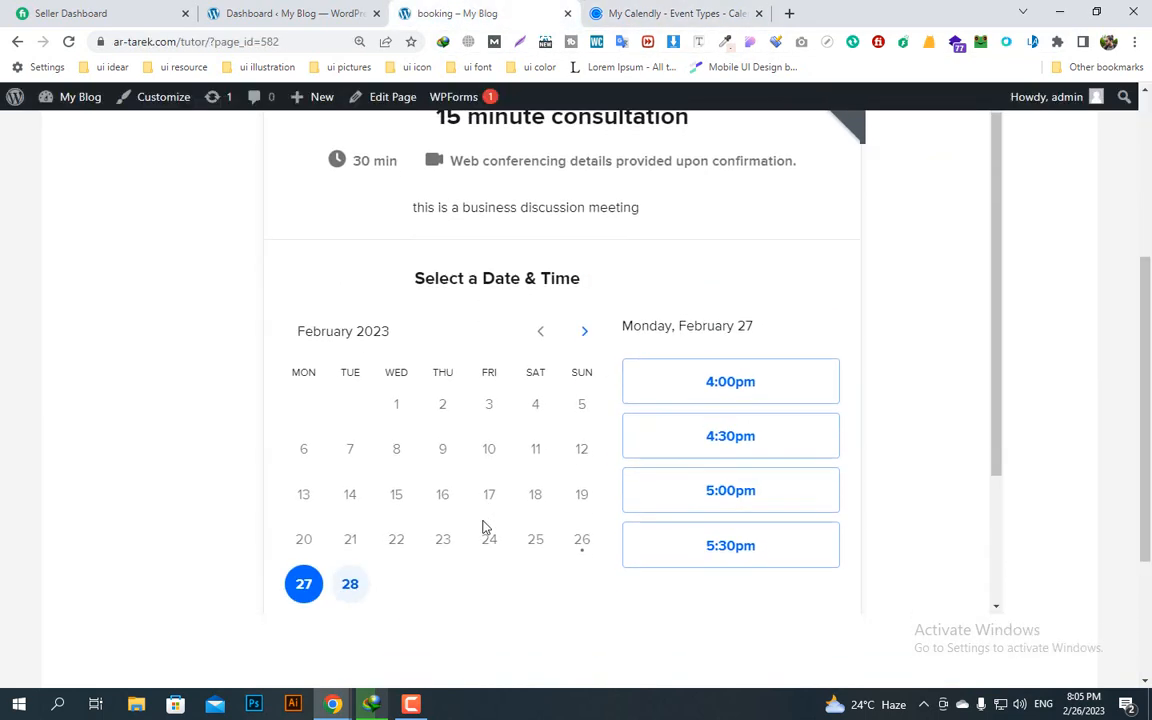
{"action": "scroll", "coordinate": [476, 467], "scroll_direction": "up", "scroll_amount": 2}
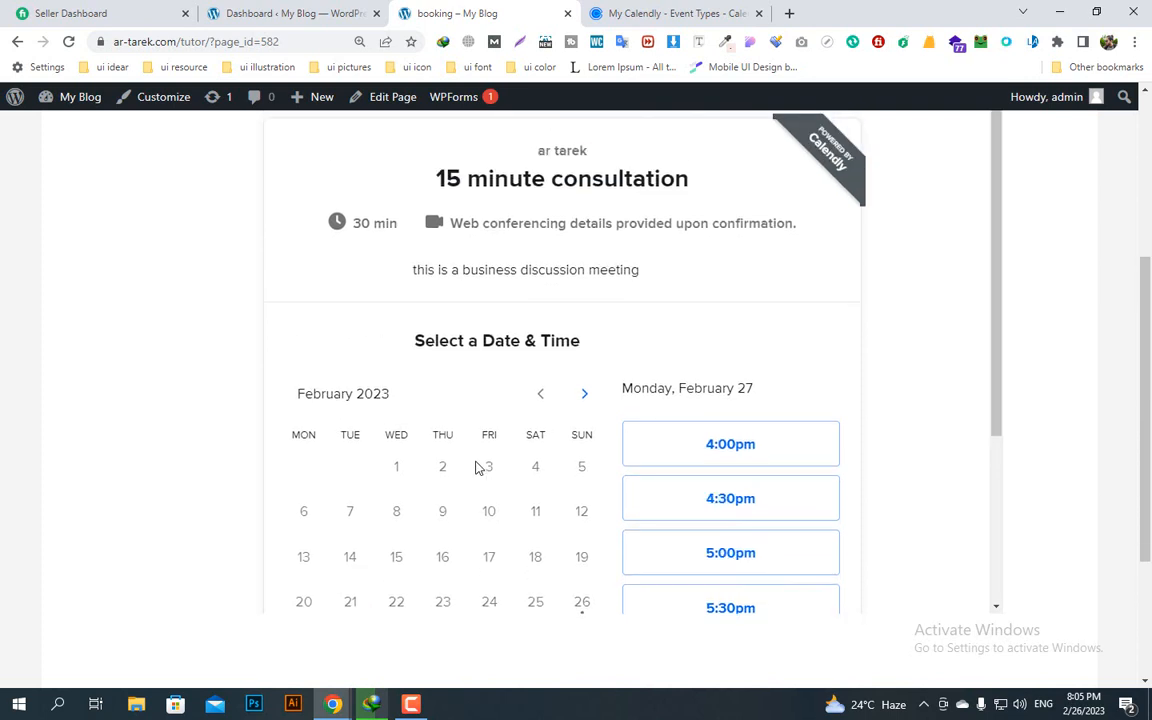
{"action": "scroll", "coordinate": [476, 467], "scroll_direction": "down", "scroll_amount": 1}
{"action": "scroll", "coordinate": [476, 467], "scroll_direction": "down", "scroll_amount": 2}
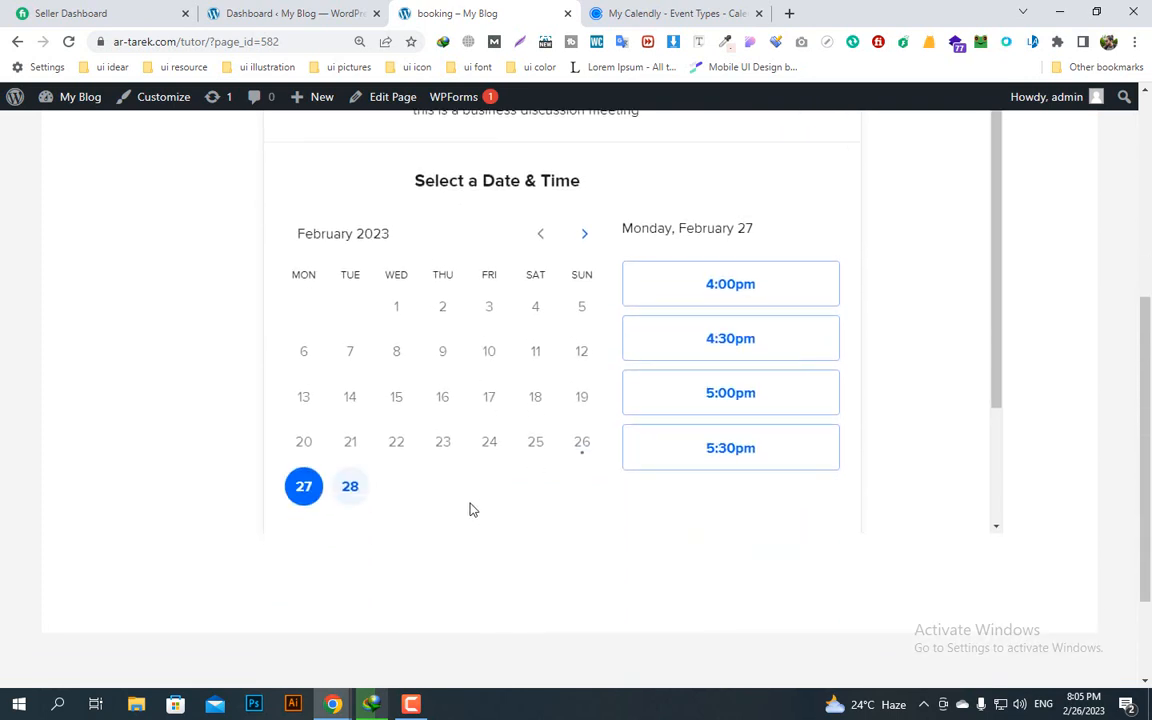
{"action": "scroll", "coordinate": [473, 510], "scroll_direction": "up", "scroll_amount": 1}
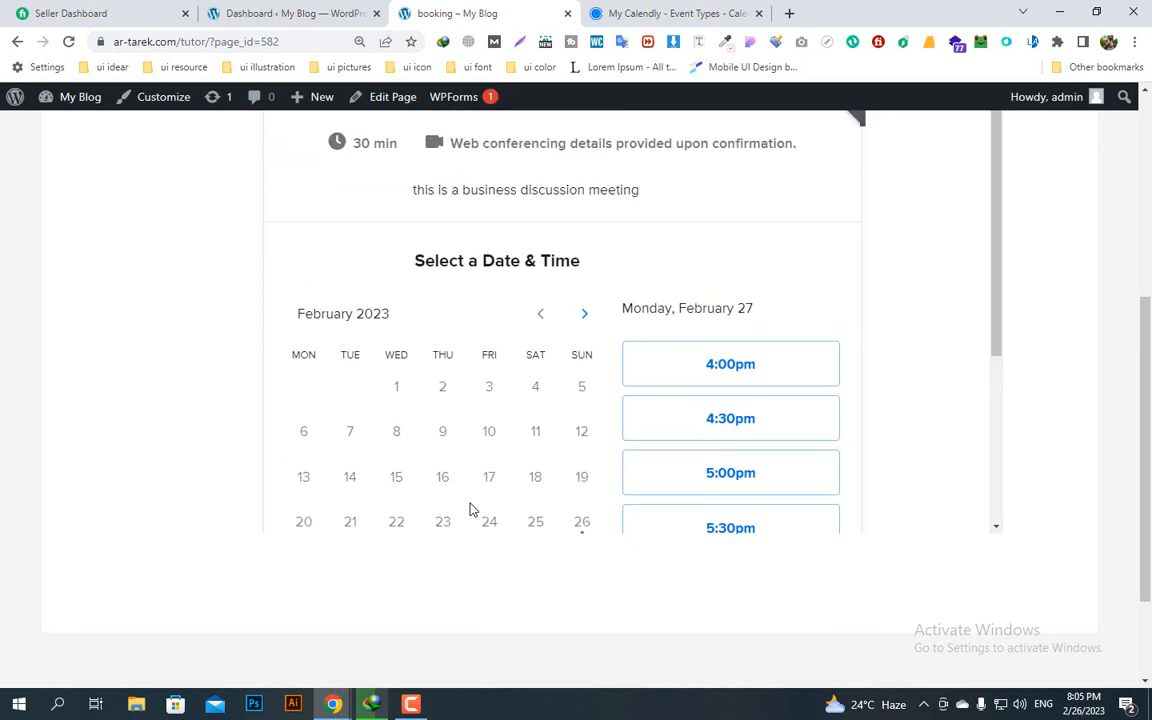
{"action": "scroll", "coordinate": [470, 463], "scroll_direction": "up", "scroll_amount": 1}
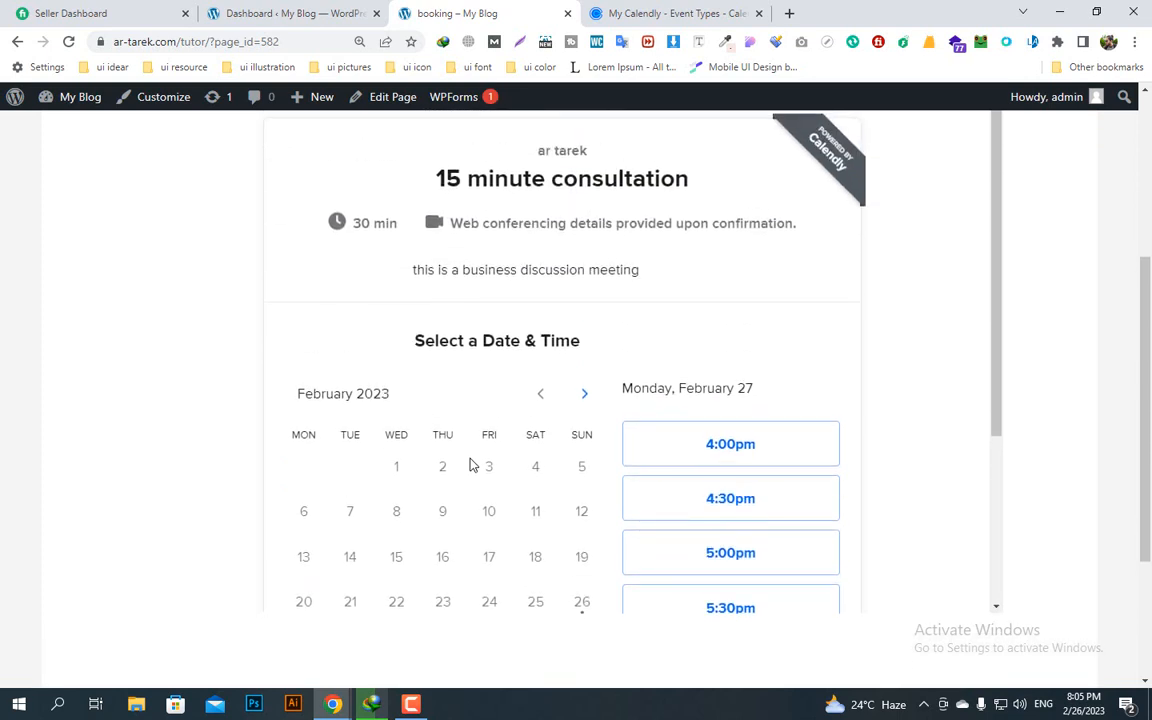
{"action": "scroll", "coordinate": [470, 463], "scroll_direction": "down", "scroll_amount": 1}
{"action": "scroll", "coordinate": [473, 465], "scroll_direction": "down", "scroll_amount": 1}
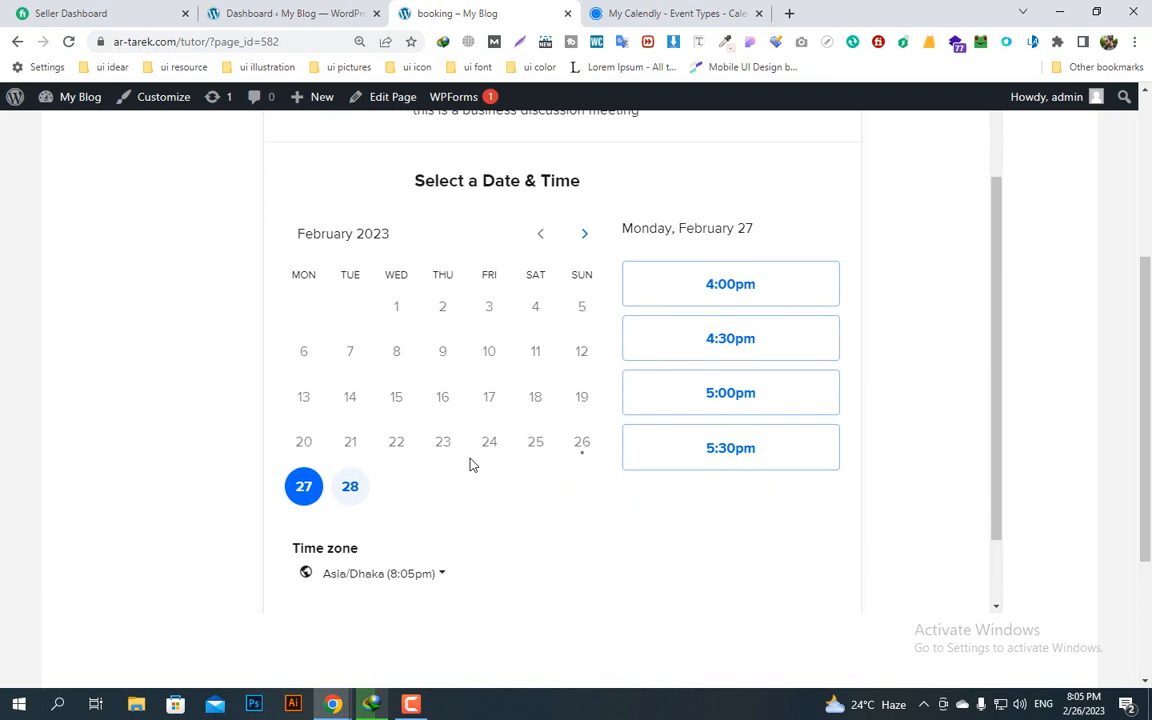